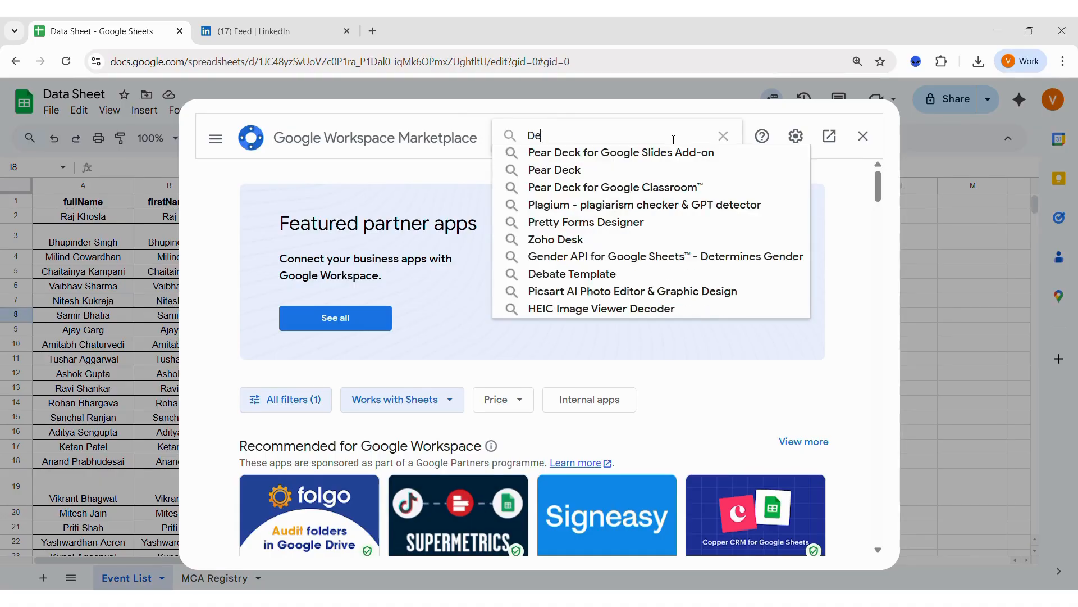
Step: Find the "LinkedIn, Email, Phone Finder & IA — Derrick" add-on in the Marketplace, review its listing and close the Marketplace
left_click(670, 152)
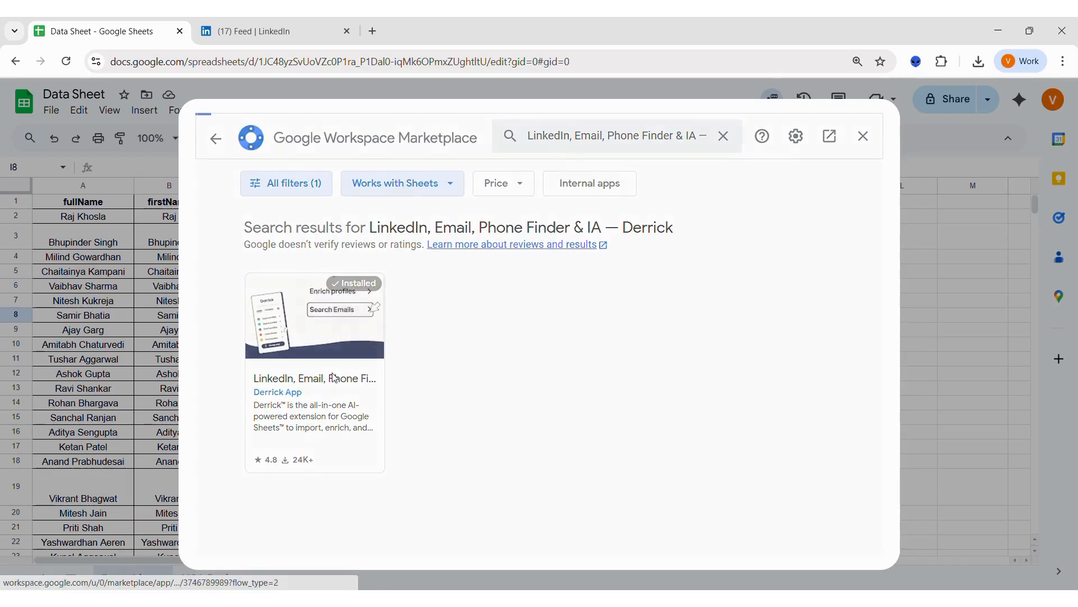
left_click(334, 378)
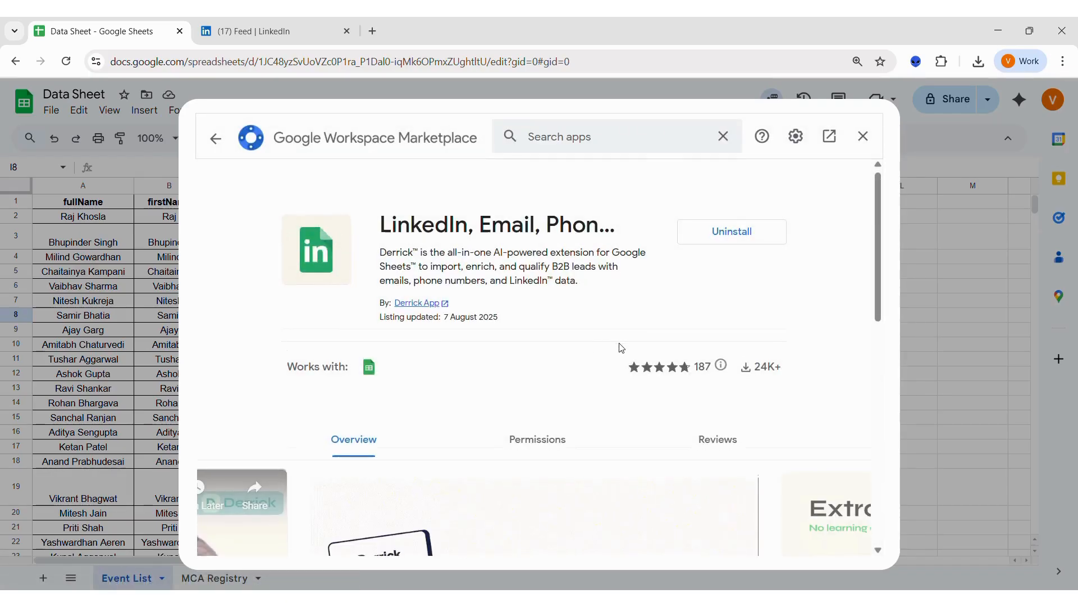
scroll(621, 348, "down", 4)
scroll(621, 347, "up", 4)
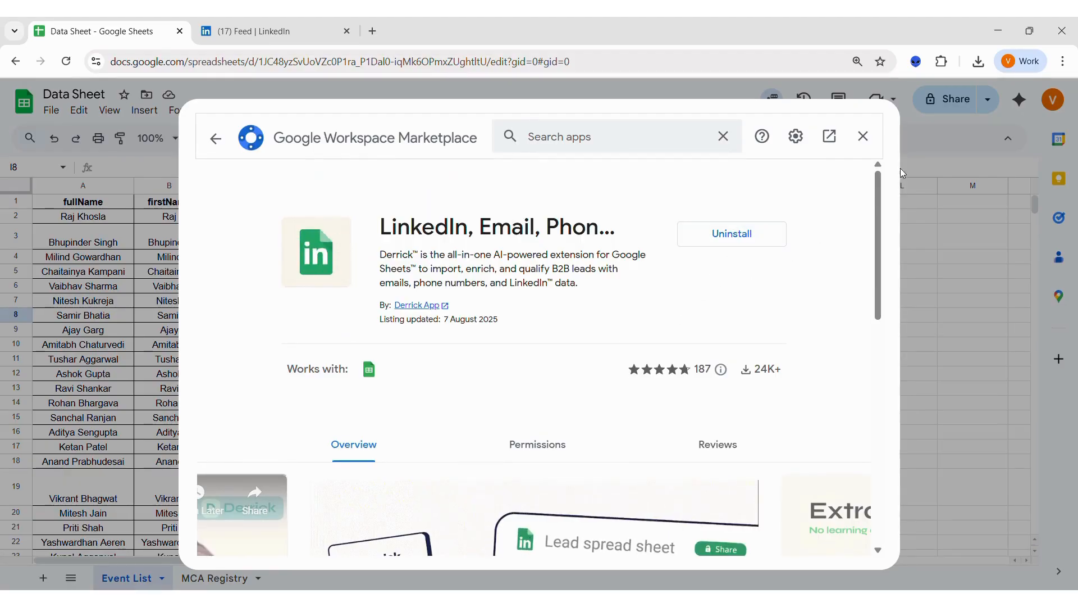
left_click(864, 136)
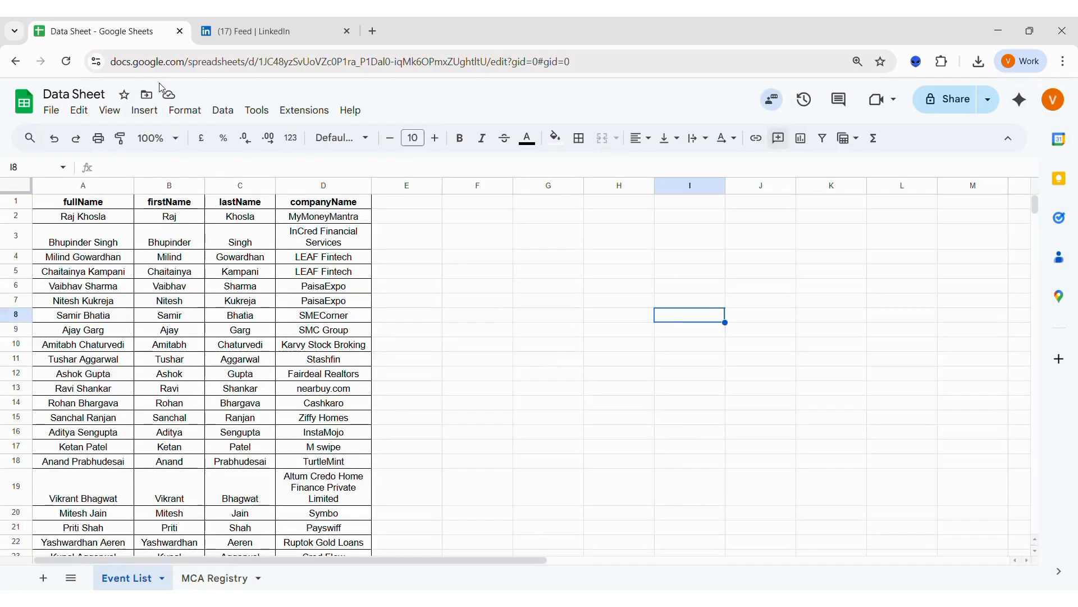
Step: Open the sidebar of the installed Derrick add-on and look through its list of features
left_click(304, 112)
mouse_move(380, 349)
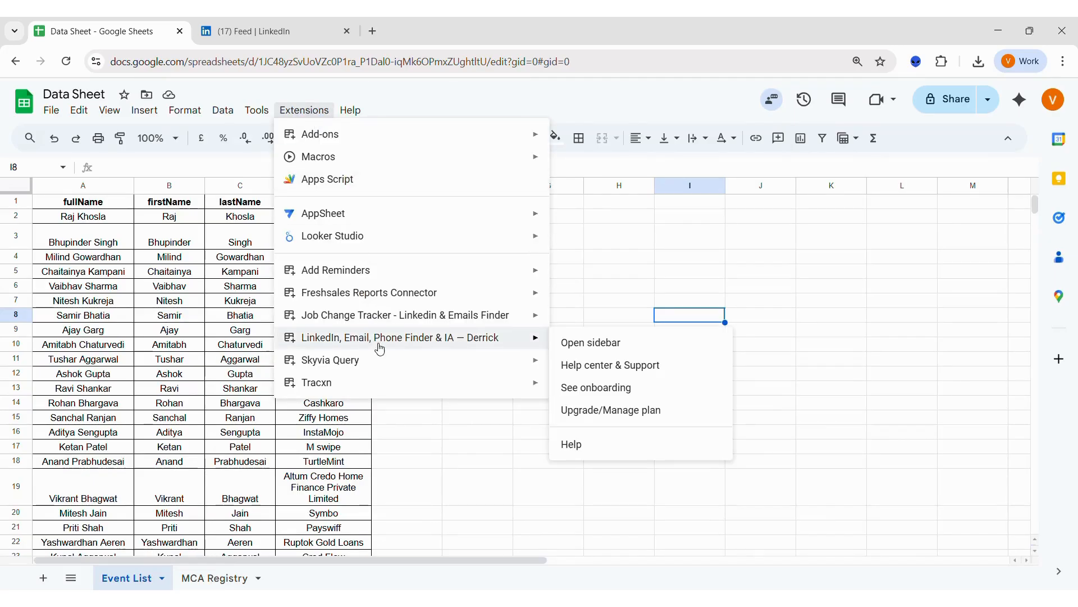
left_click(576, 343)
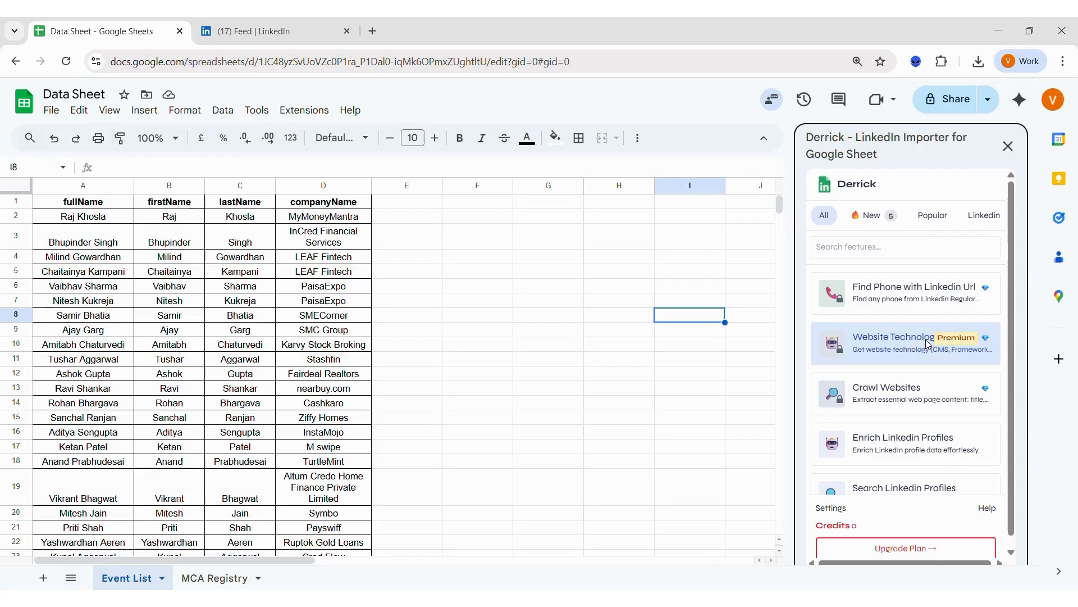
scroll(928, 343, "down", 3)
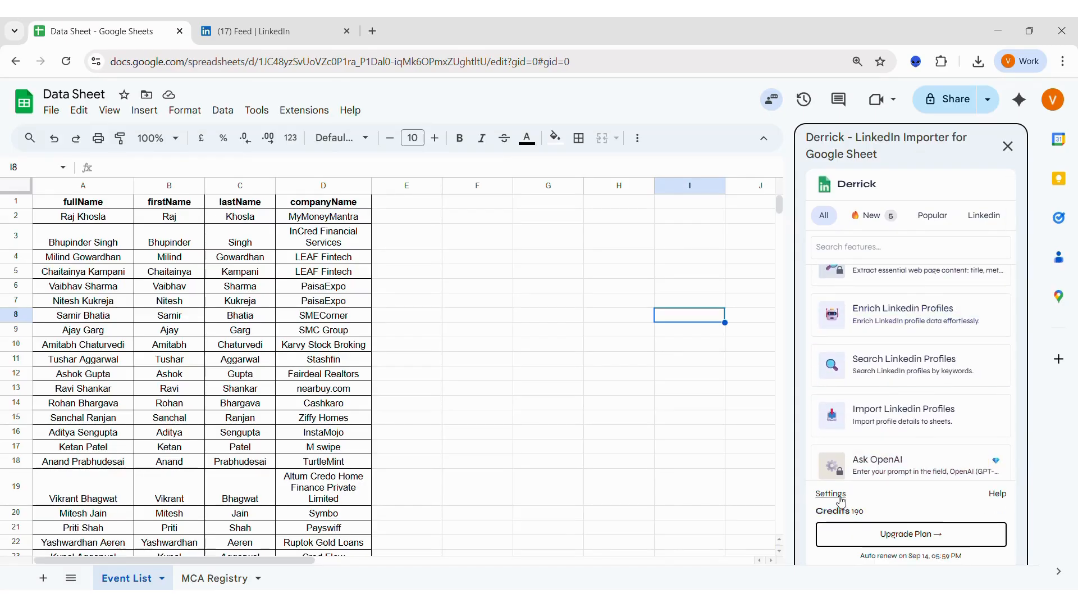
scroll(915, 387, "up", 3)
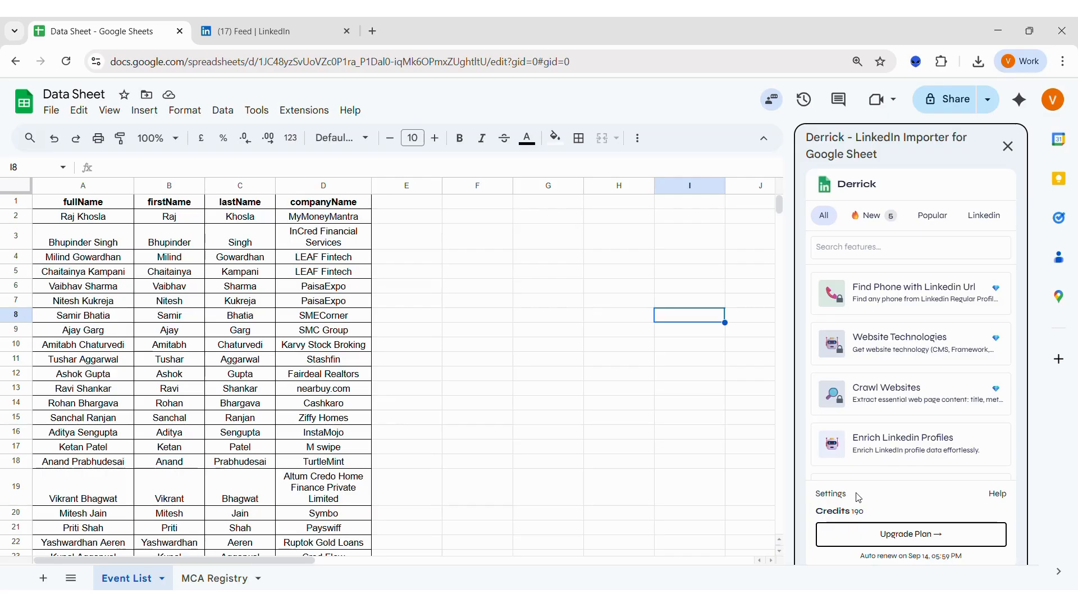
Step: Follow the Derrick Cookie Importer link in Derrick's Li_at settings and add the extension to Chrome
left_click(833, 494)
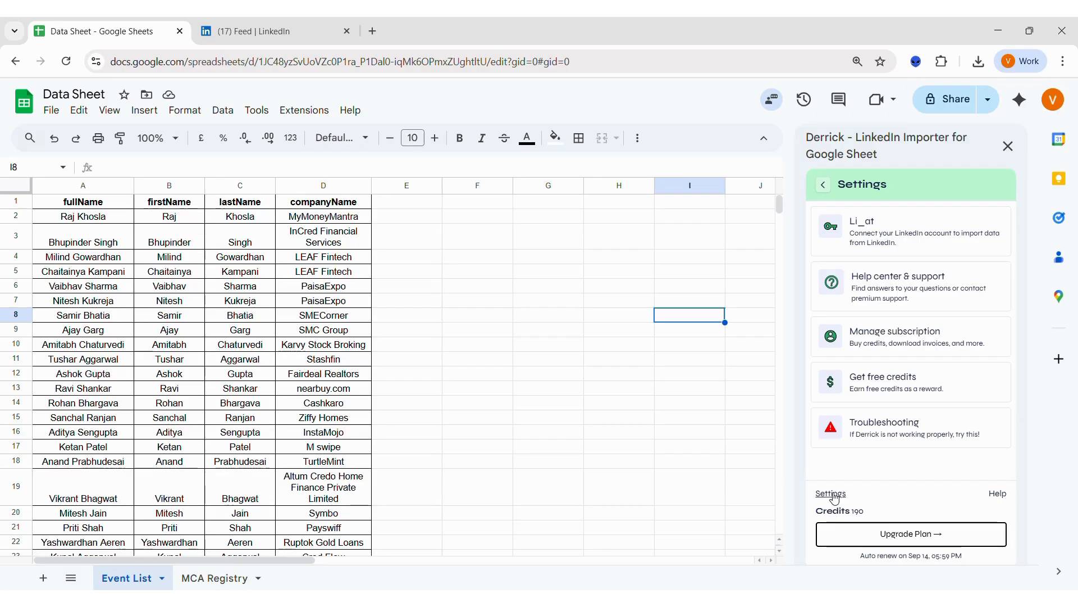
left_click(877, 241)
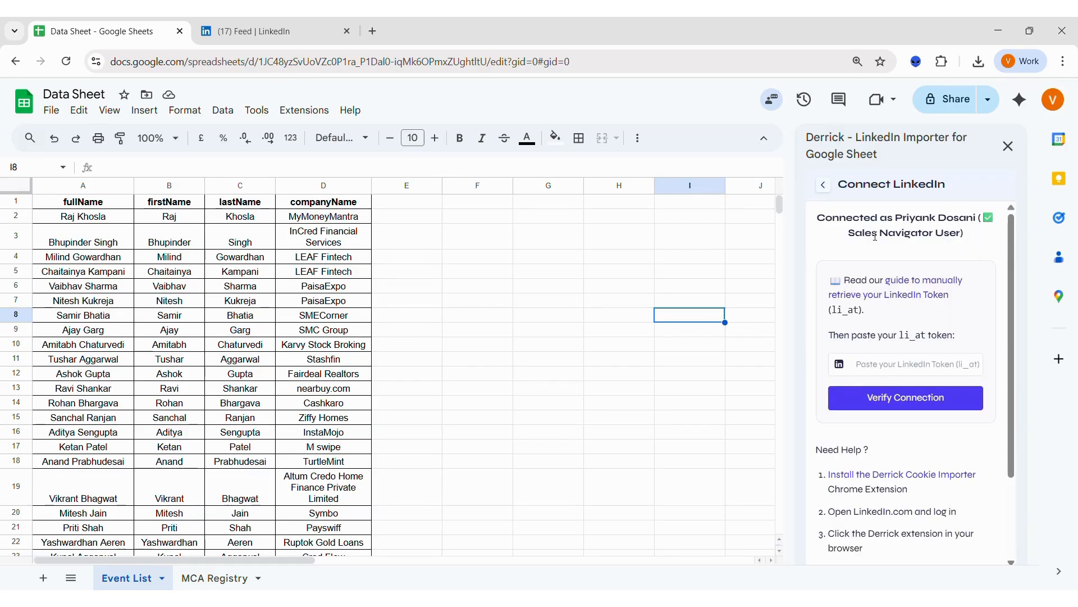
left_click(898, 479)
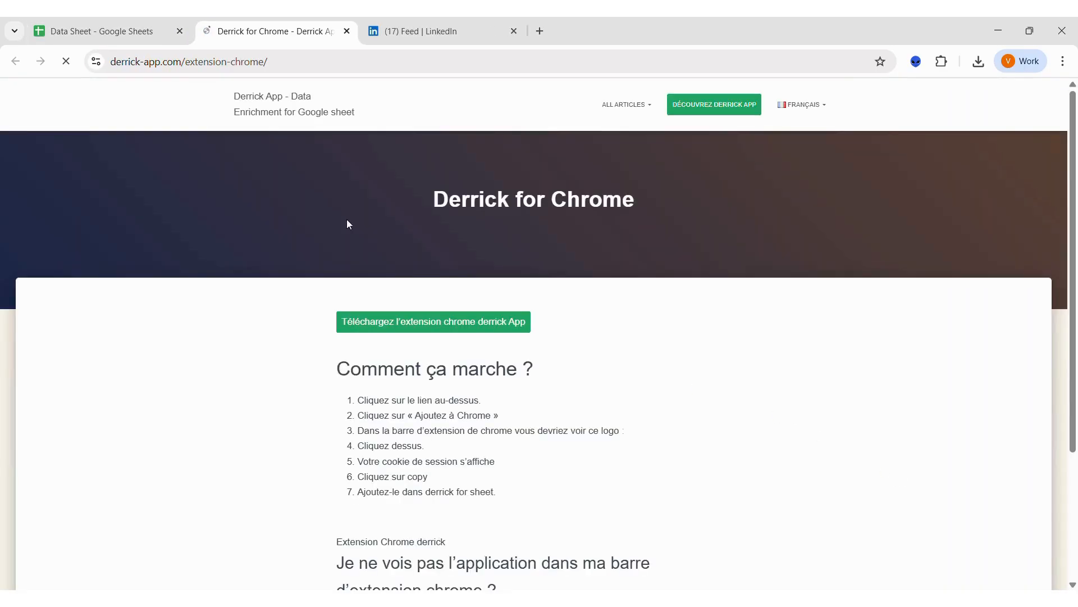
left_click(432, 335)
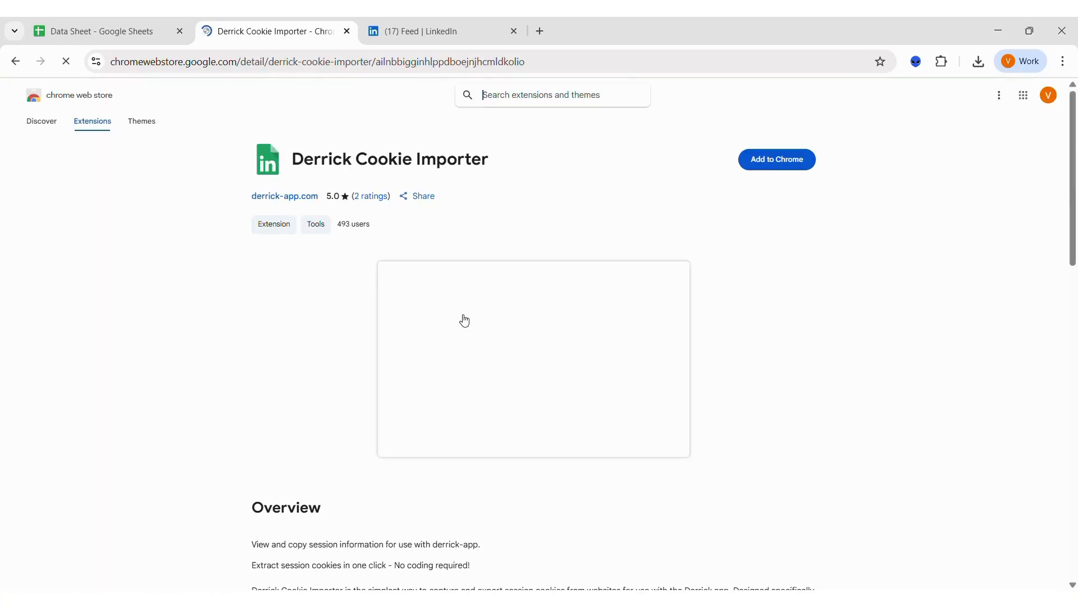
left_click(777, 163)
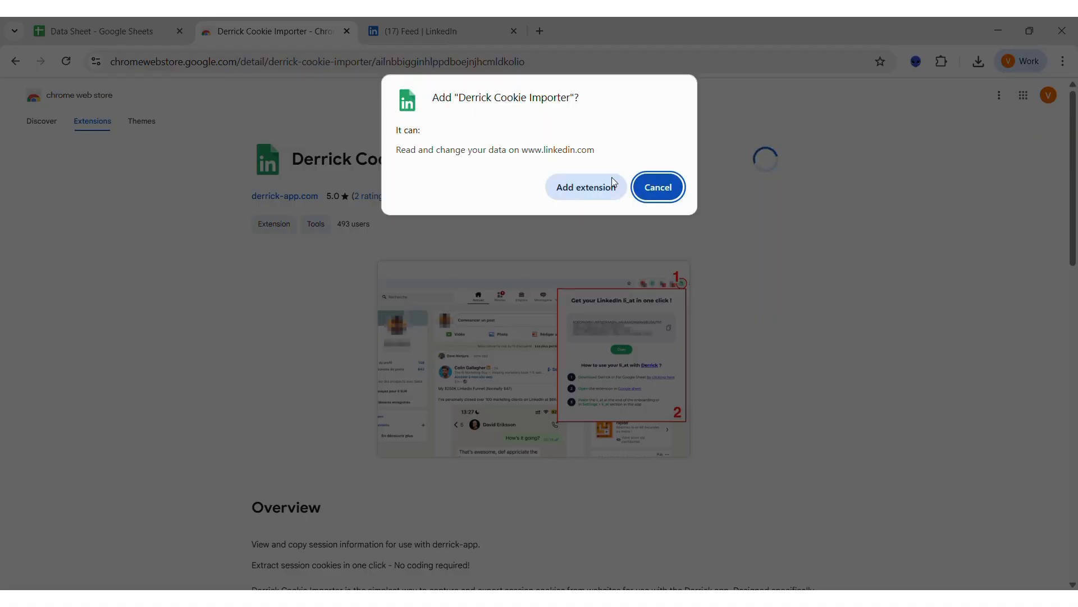
left_click(581, 185)
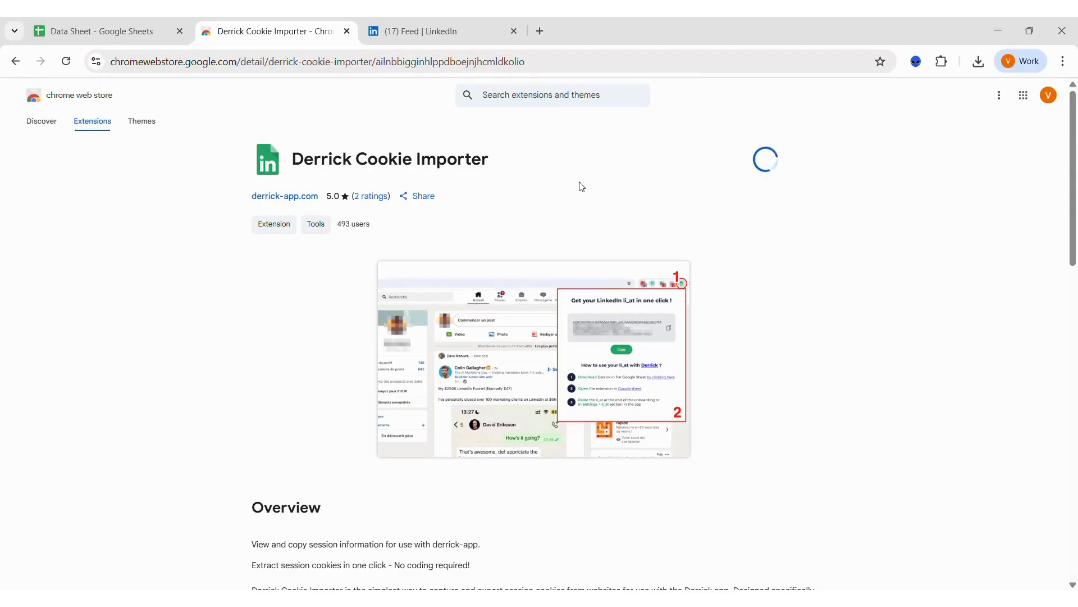
Step: Return to the Data Sheet and copy the LinkedIn li_at token with the Derrick Cookie Importer extension
left_click(113, 27)
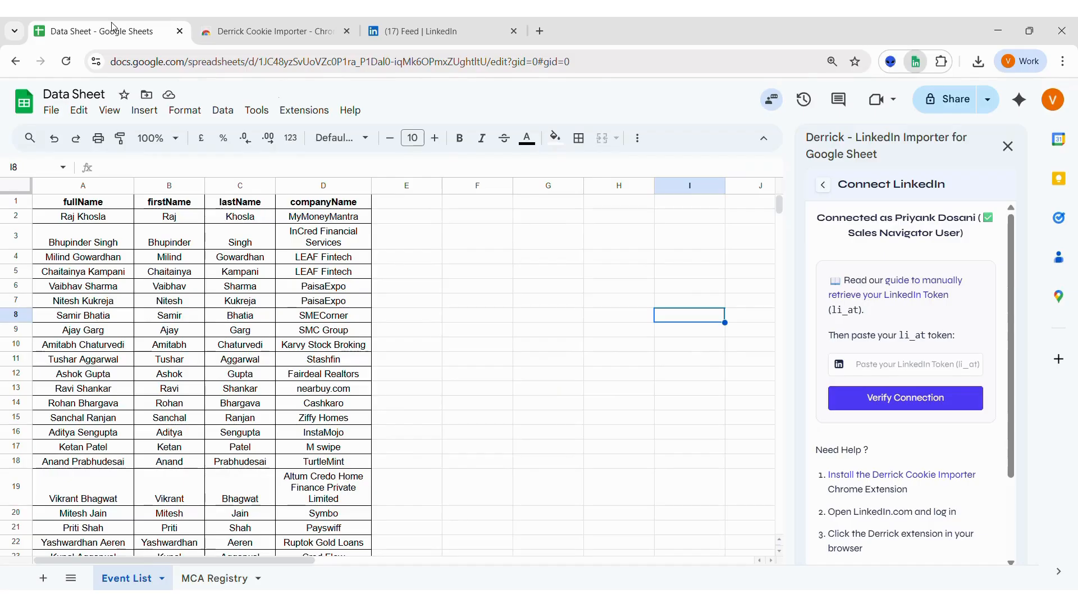
left_click(942, 61)
scroll(807, 257, "down", 5)
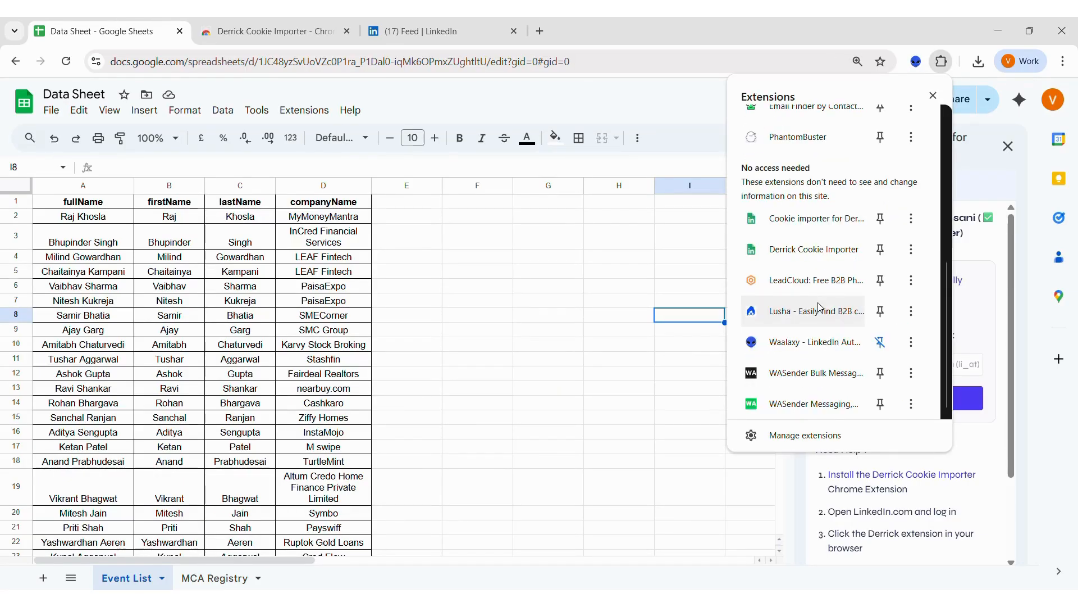
left_click(807, 250)
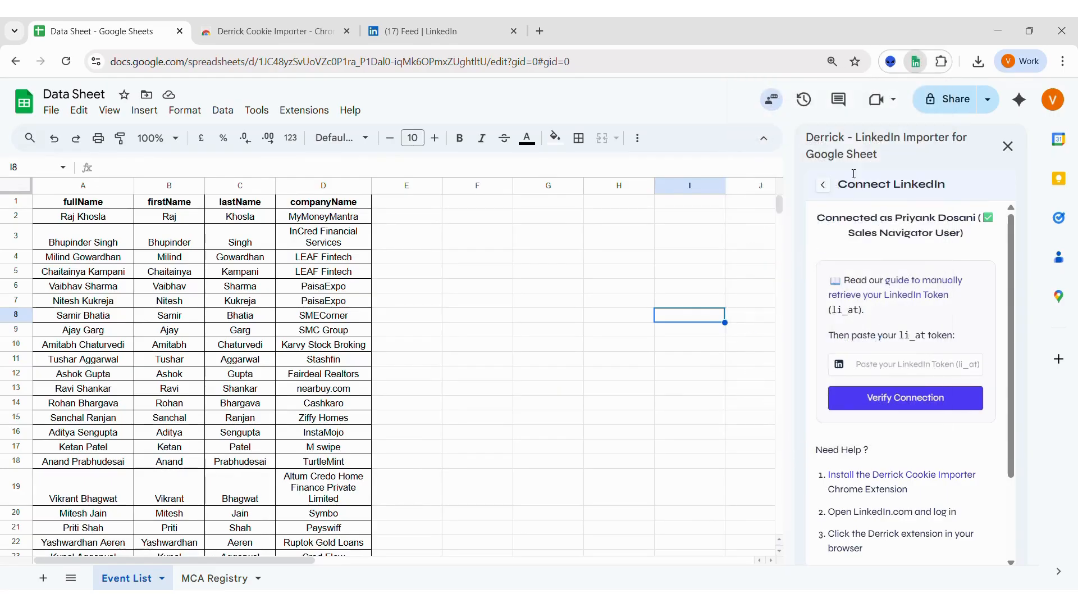
left_click(899, 180)
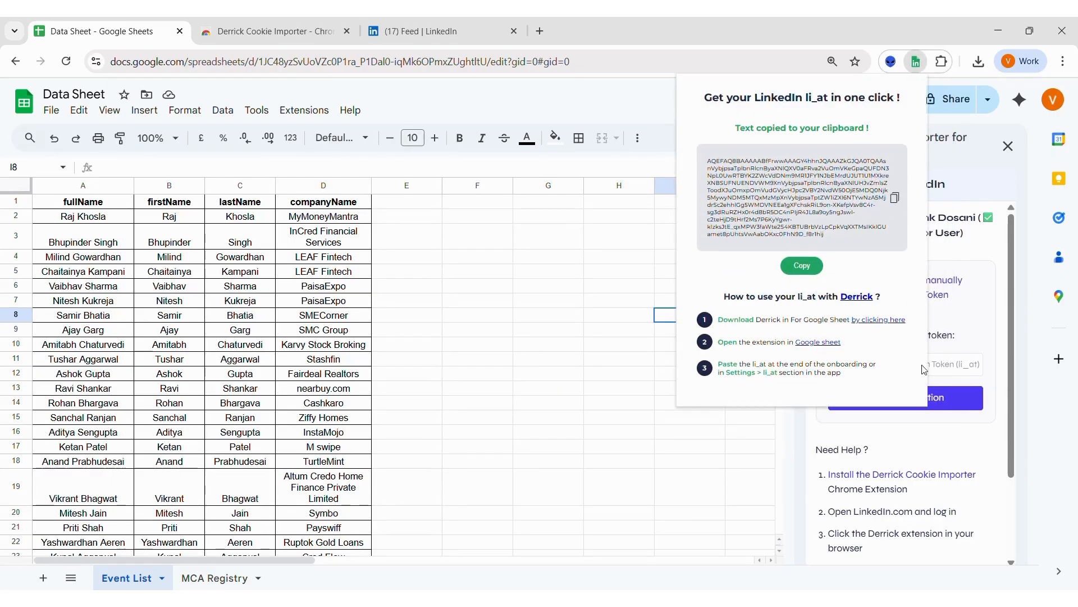
Step: Paste the li_at token into Derrick's LinkedIn token field, verify the connection and go back to the feature list
left_click(947, 366)
key("ctrl+v")
left_click(915, 406)
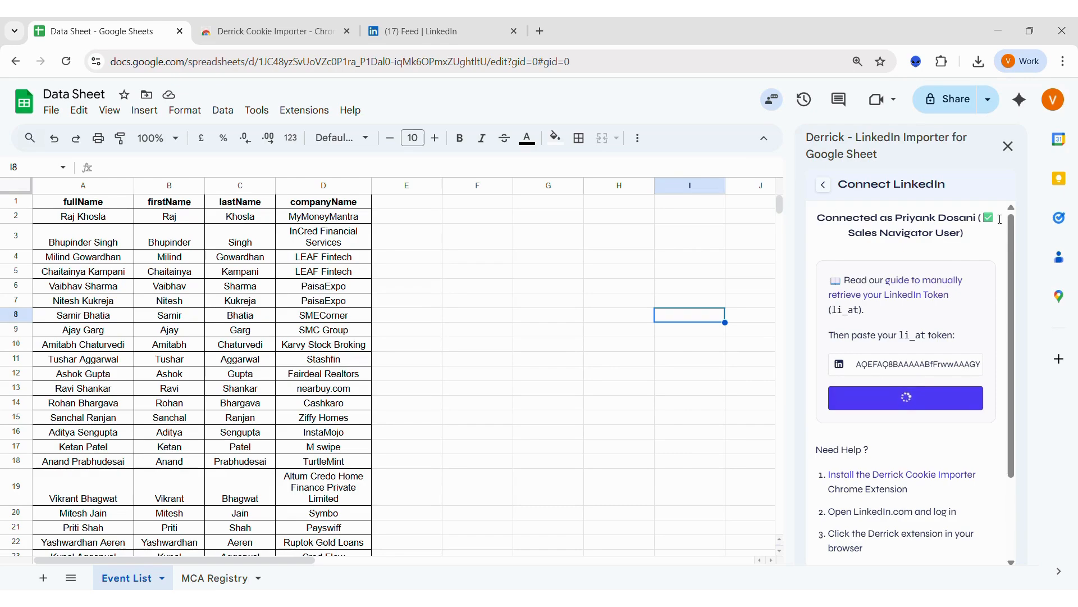
left_click(824, 193)
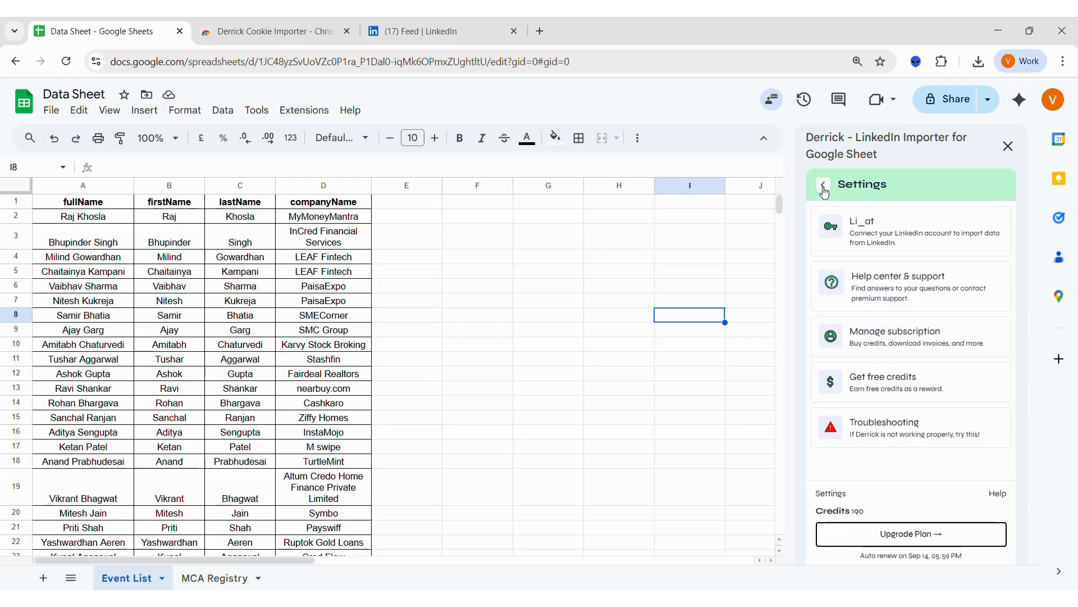
left_click(824, 191)
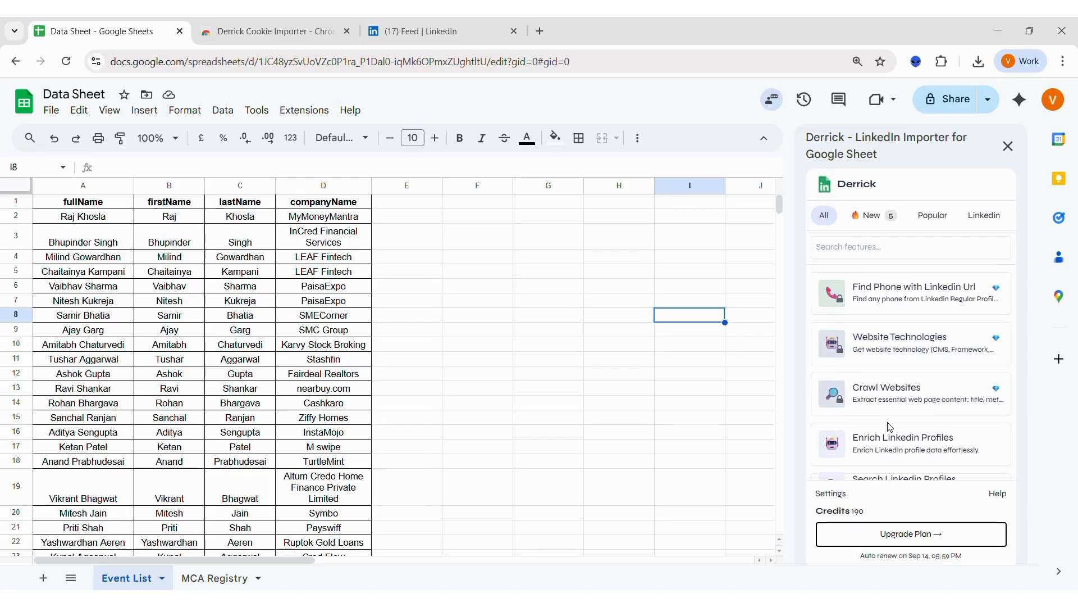
Step: Open Derrick's Search Linkedin Profiles feature and set the Fullname column to fullName
scroll(890, 423, "down", 3)
left_click(896, 399)
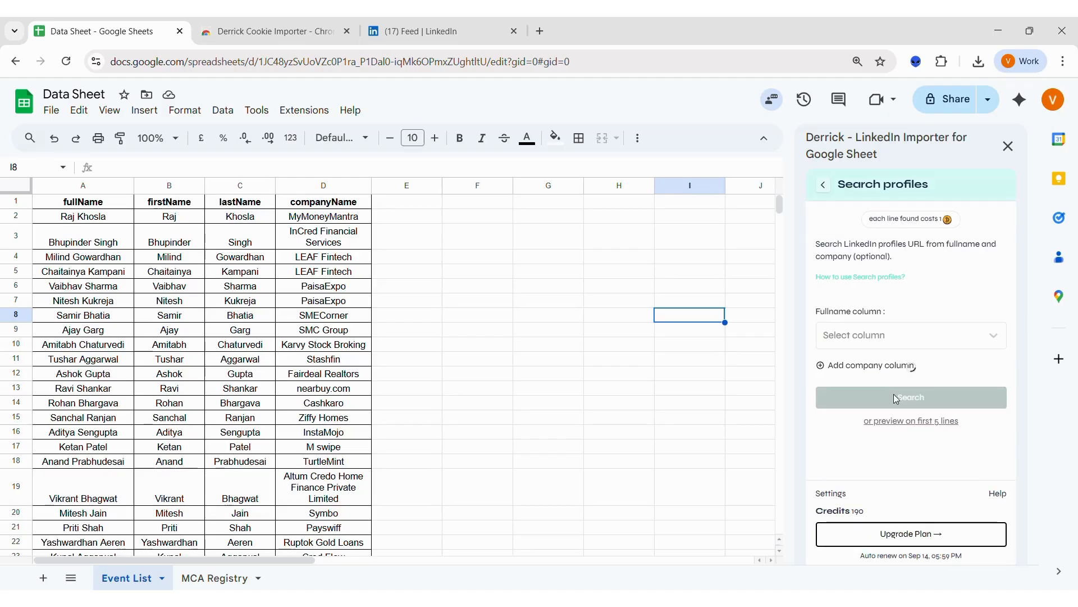
left_click(953, 342)
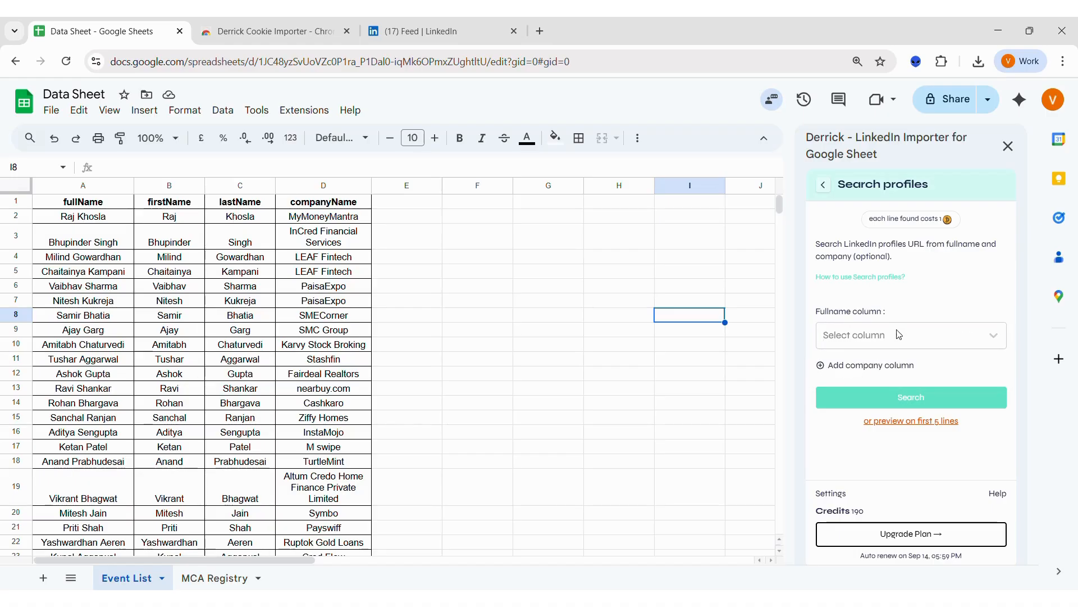
left_click(831, 335)
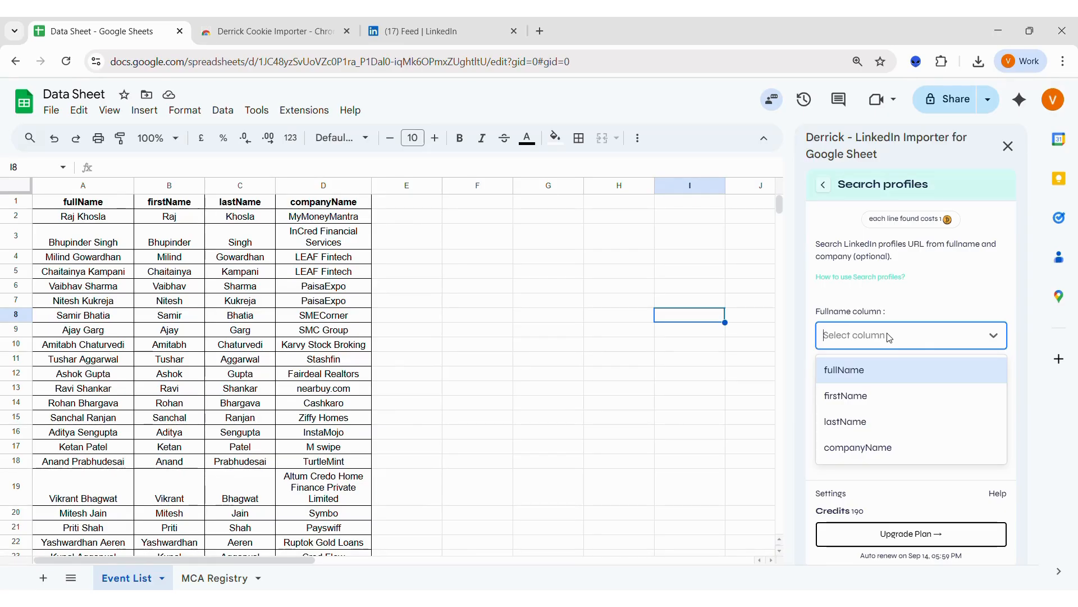
left_click(889, 380)
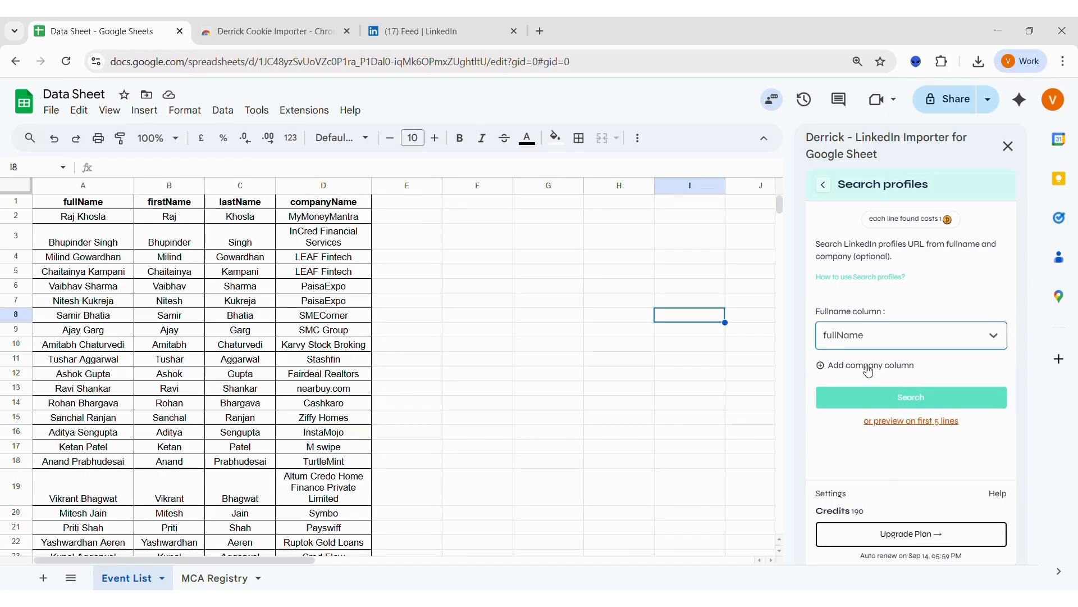
Step: Add a company column set to companyName and run the LinkedIn profile search on the Event List sheet
left_click(869, 366)
left_click(881, 388)
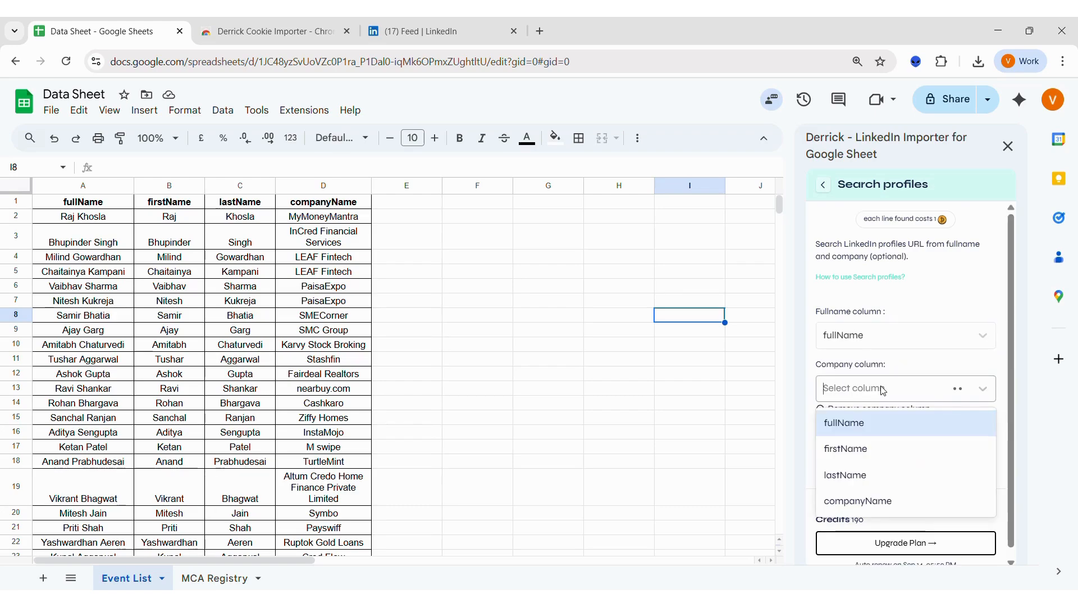
left_click(886, 499)
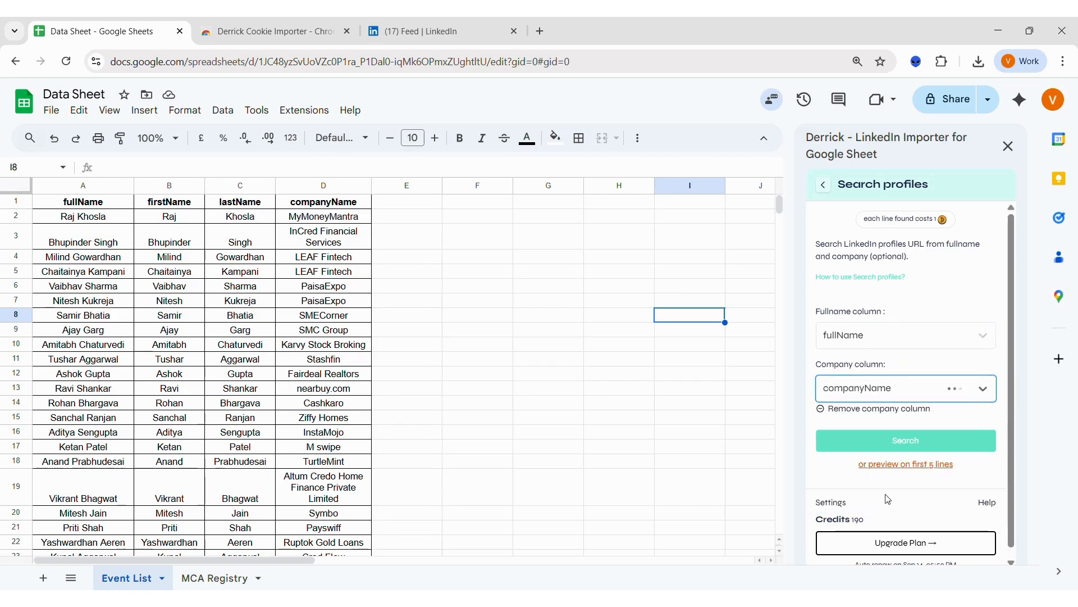
left_click(893, 446)
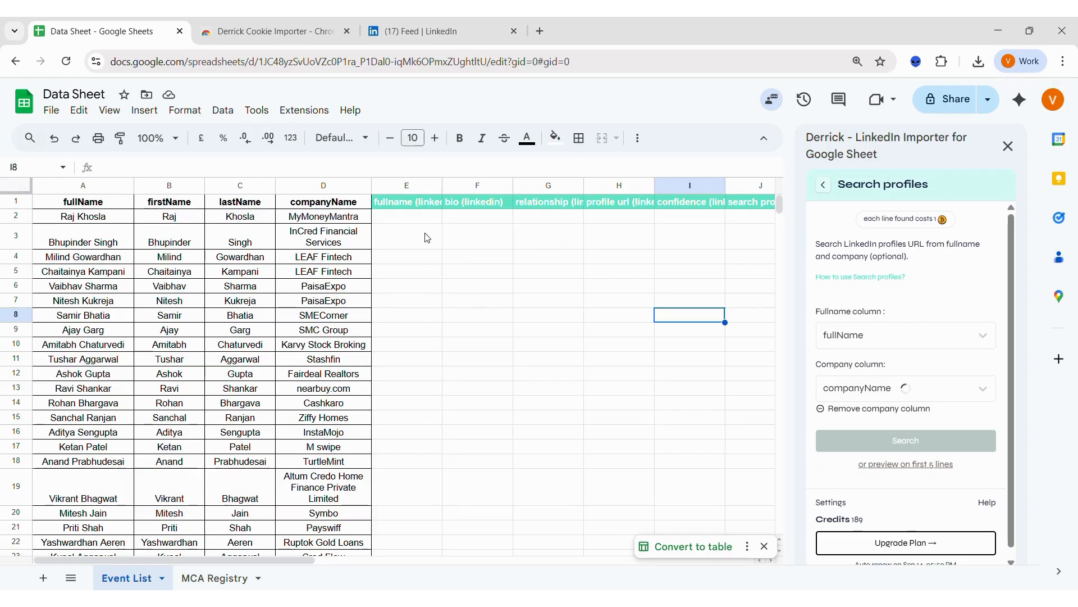
Step: Examine the LinkedIn columns the search fills in beside the Event List data, including profile URL, confidence and search status
scroll(624, 268, "right", 1)
scroll(410, 207, "left", 1)
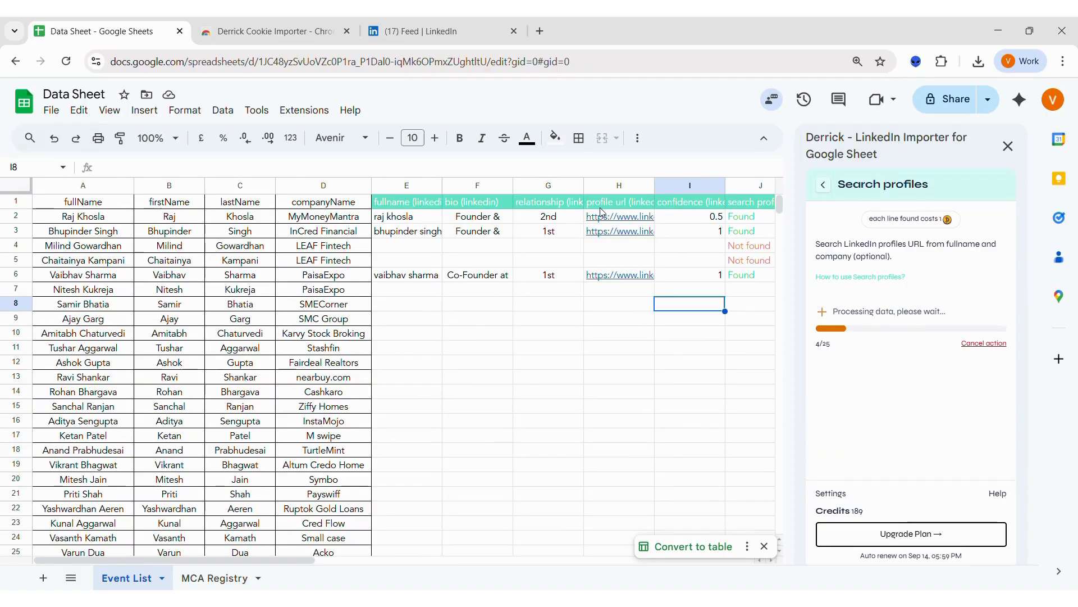
scroll(602, 212, "right", 2)
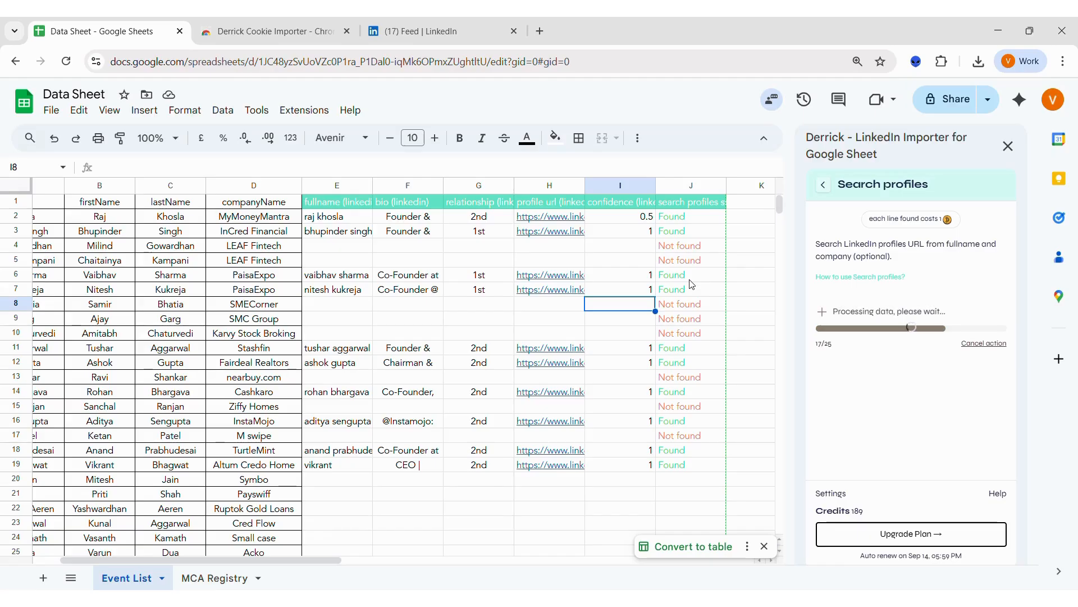
scroll(691, 285, "down", 1)
scroll(692, 284, "up", 1)
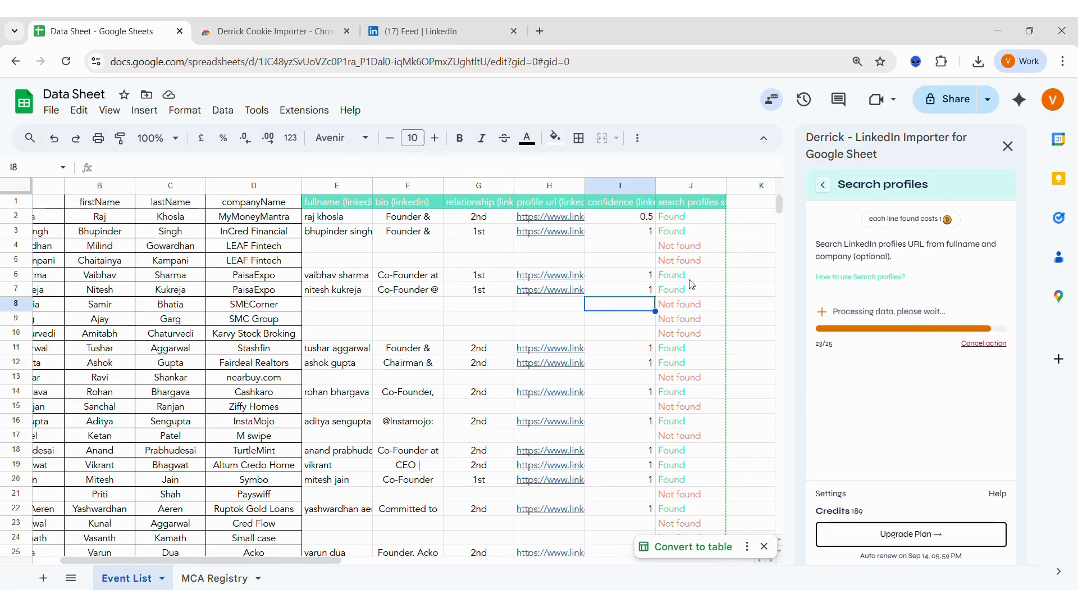
scroll(692, 284, "left", 2)
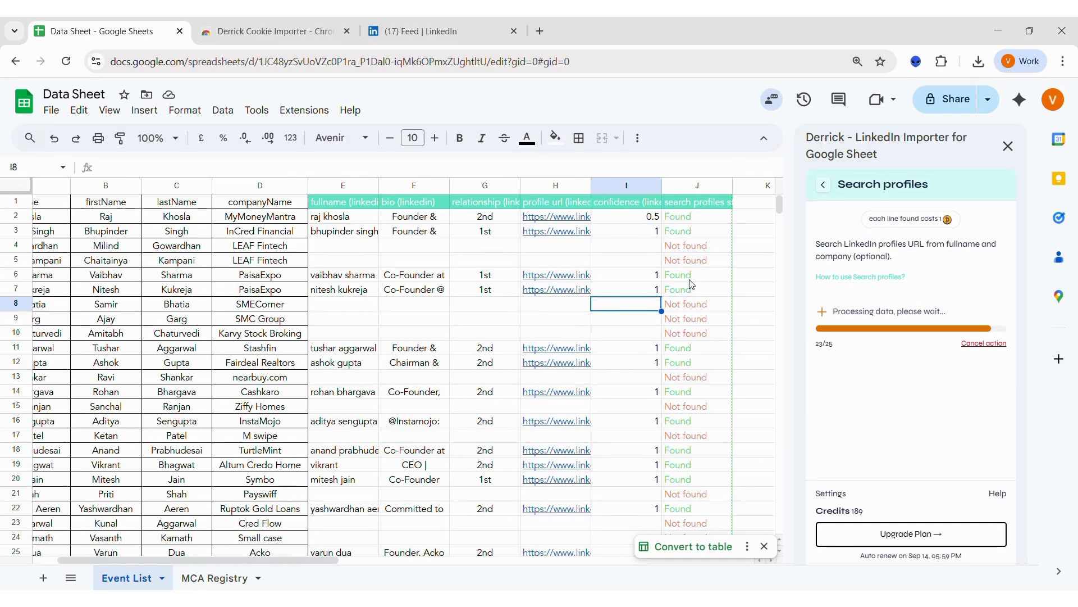
scroll(692, 284, "left", 1)
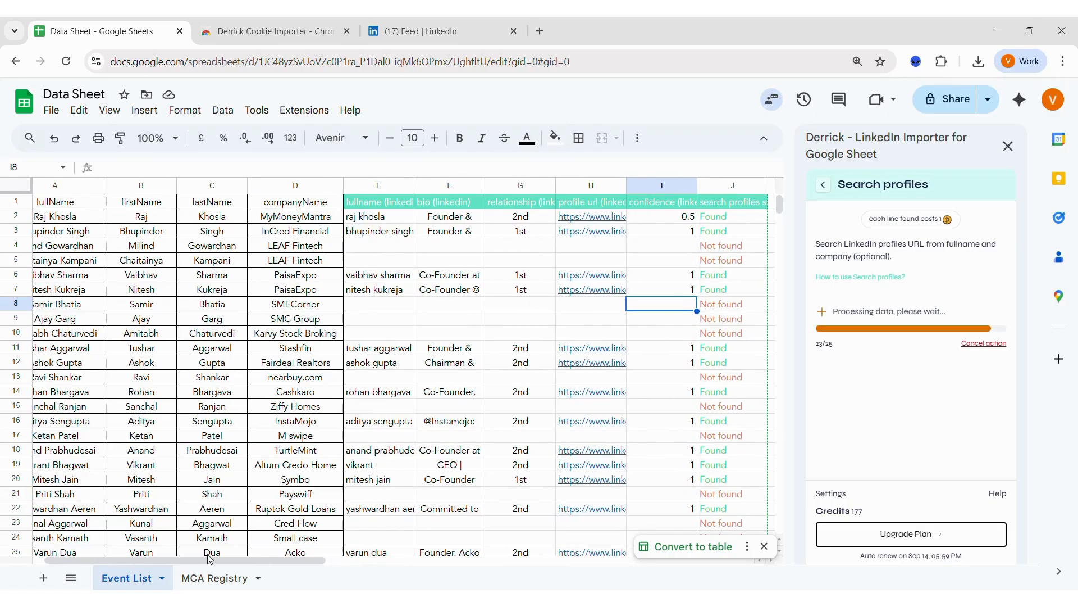
Step: Switch to the MCA Registry sheet and return Derrick to its feature list
left_click(209, 578)
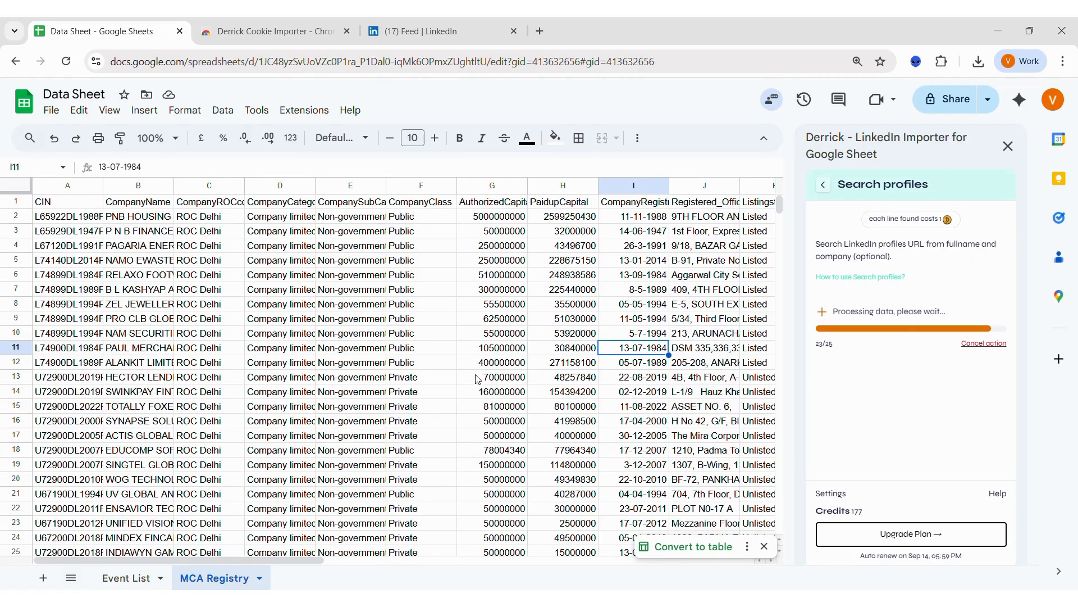
left_click(824, 186)
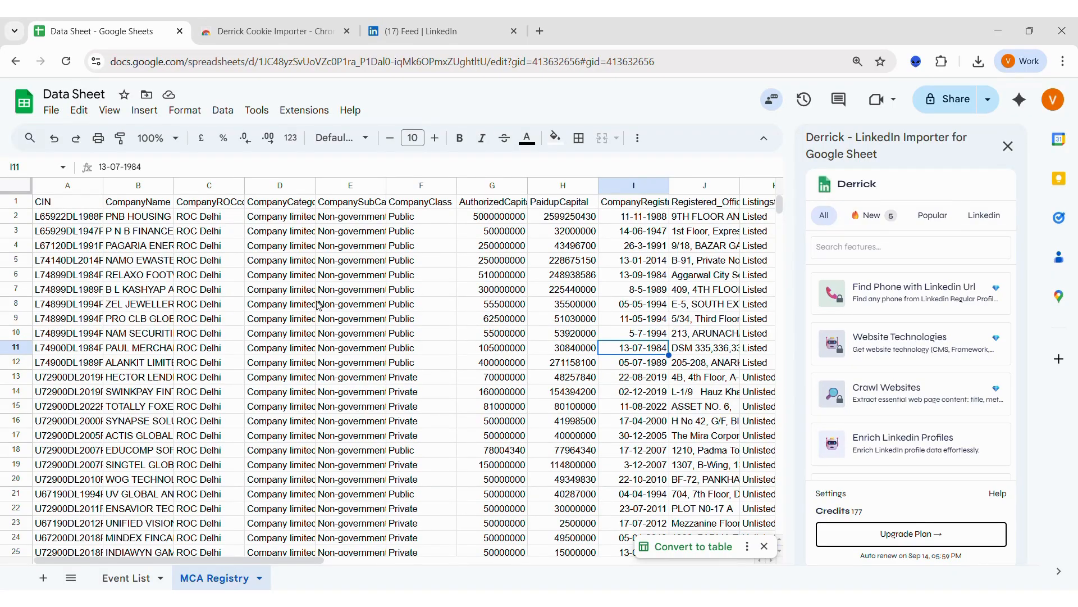
Step: Look over the MCA Registry company records, from the CIN and CompanyName columns across to the status and industry columns
scroll(319, 305, "down", 6)
scroll(319, 305, "up", 6)
scroll(319, 305, "right", 6)
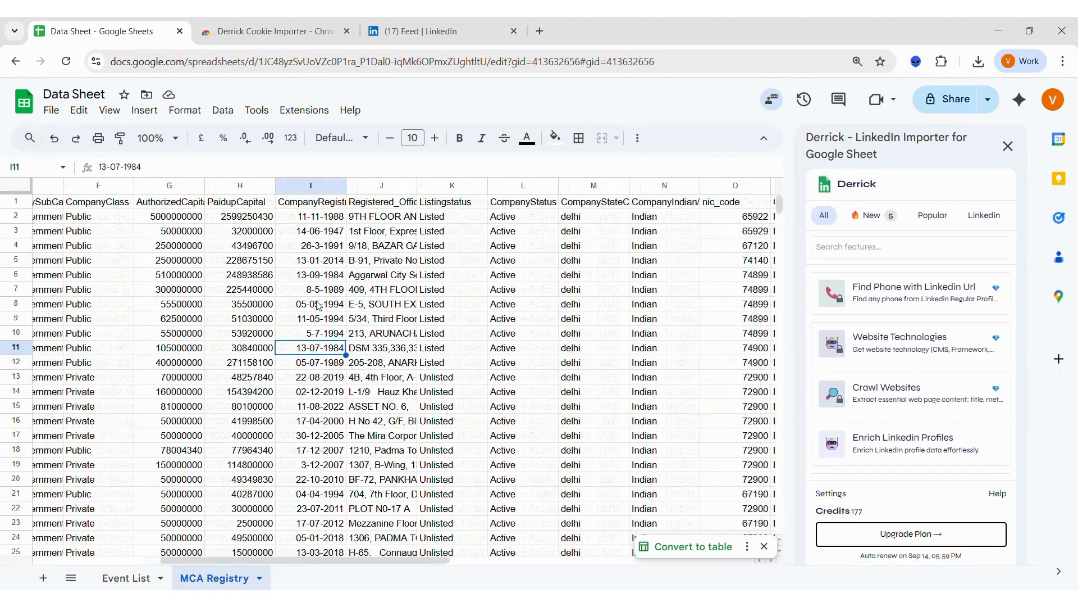
scroll(319, 305, "right", 2)
scroll(319, 305, "left", 6)
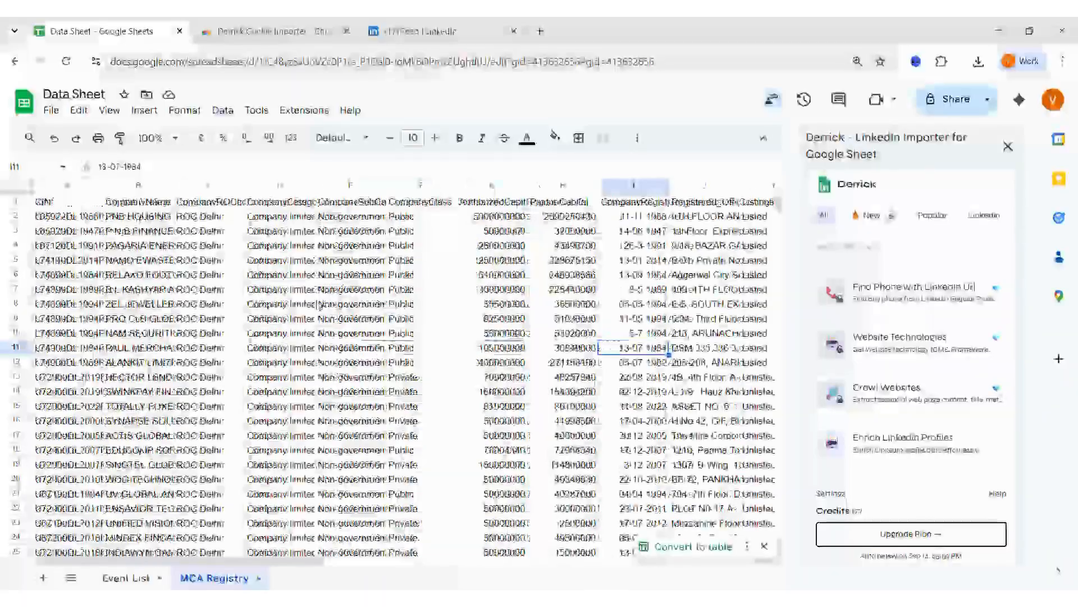
scroll(319, 305, "down", 11)
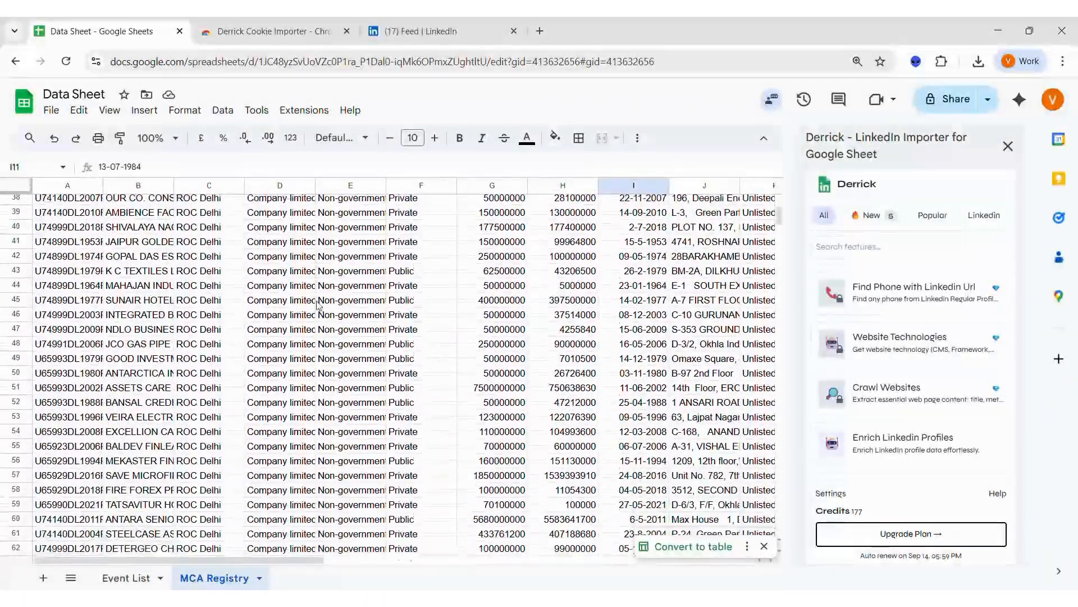
scroll(320, 305, "up", 11)
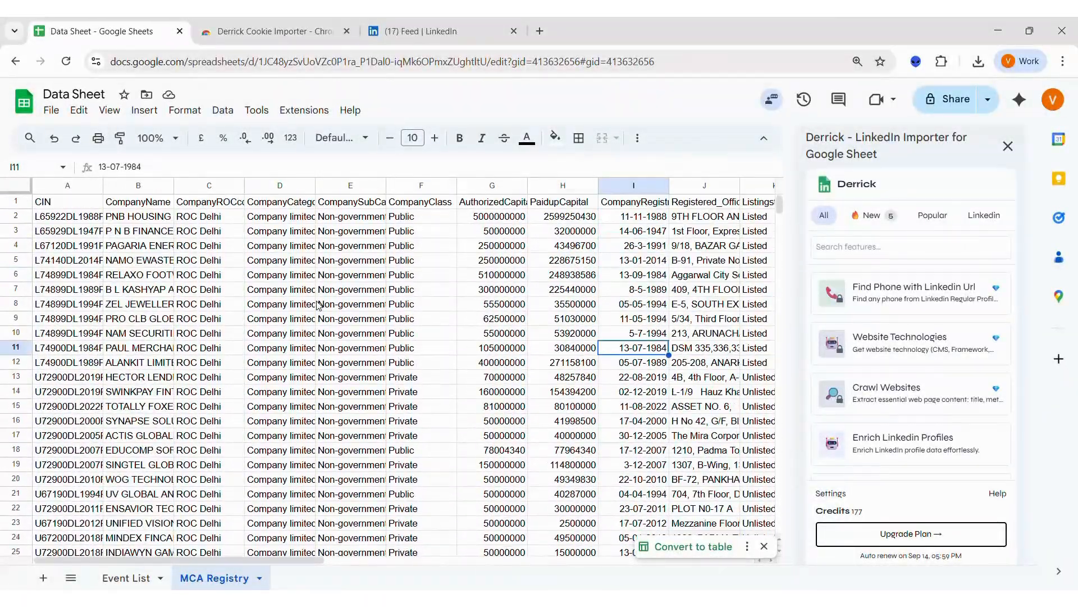
scroll(319, 305, "right", 5)
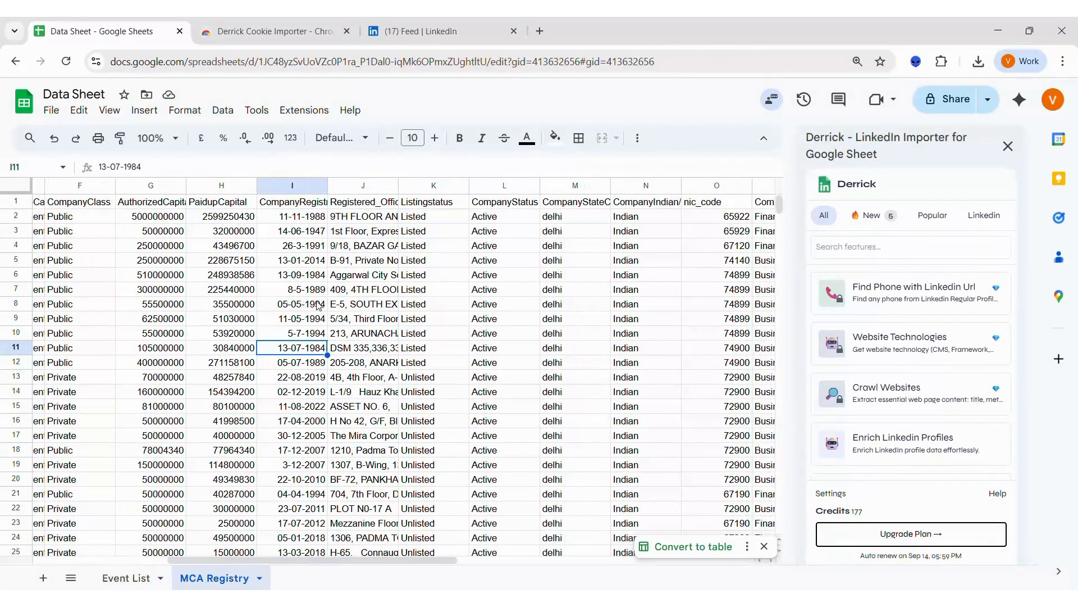
scroll(319, 305, "left", 5)
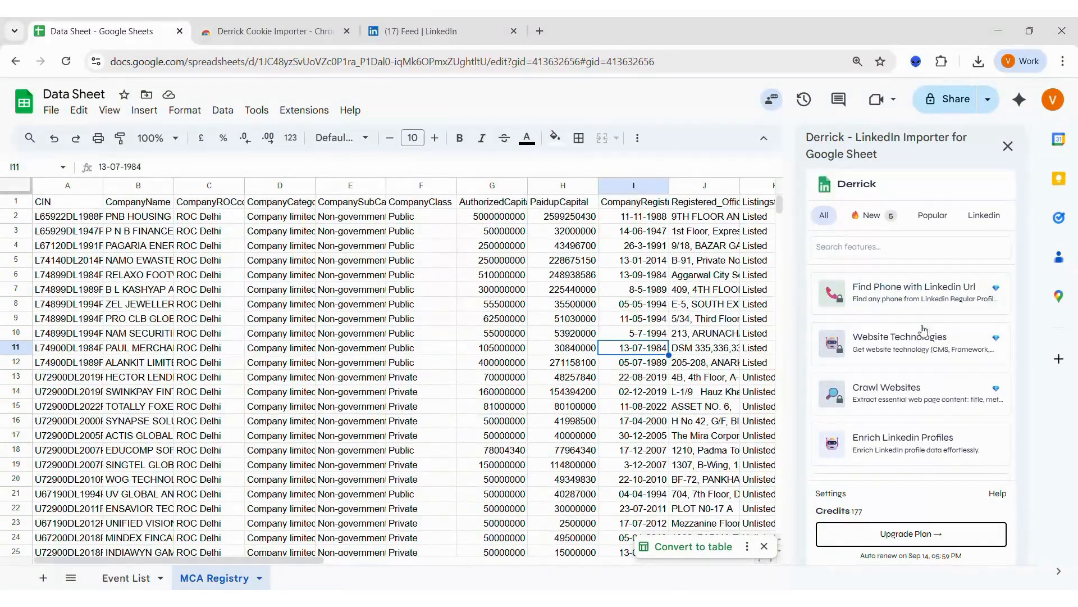
Step: Filter Derrick's features to the Company category and open Search Linkedin Companies
scroll(954, 214, "right", 5)
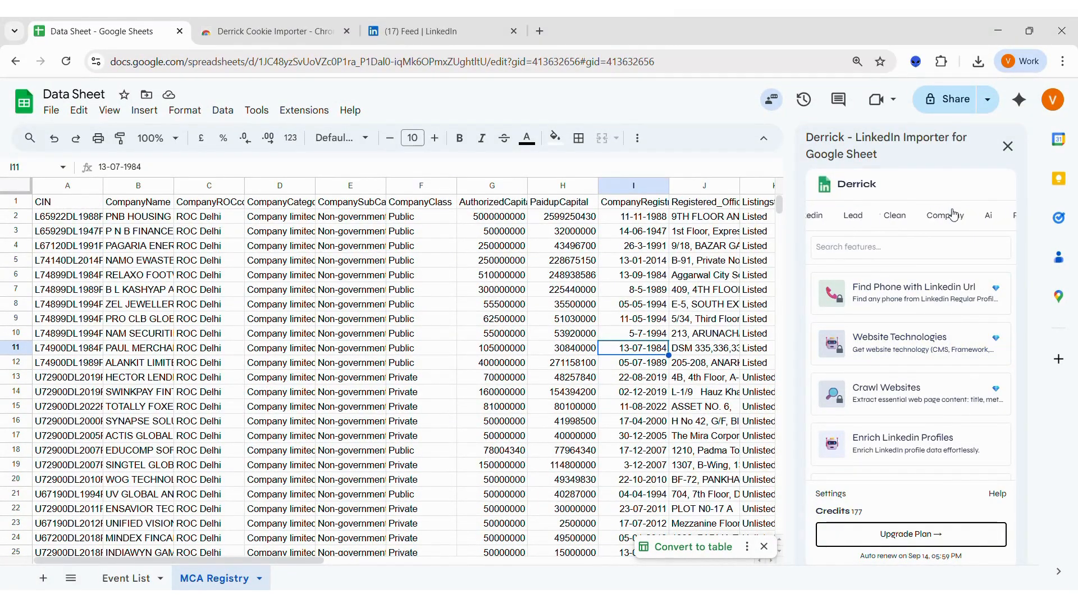
left_click(953, 215)
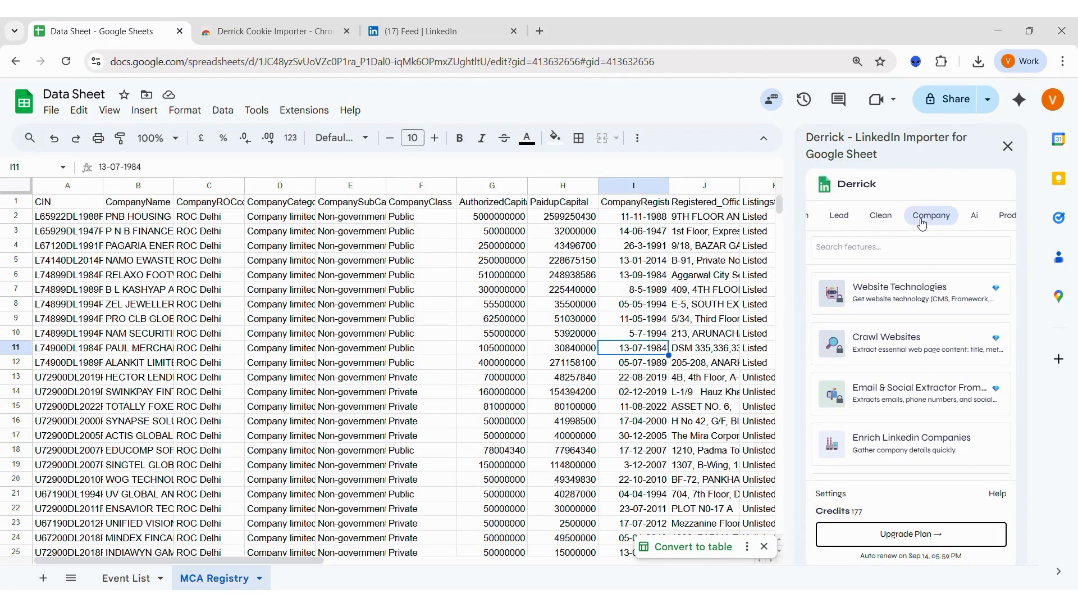
scroll(921, 387, "down", 3)
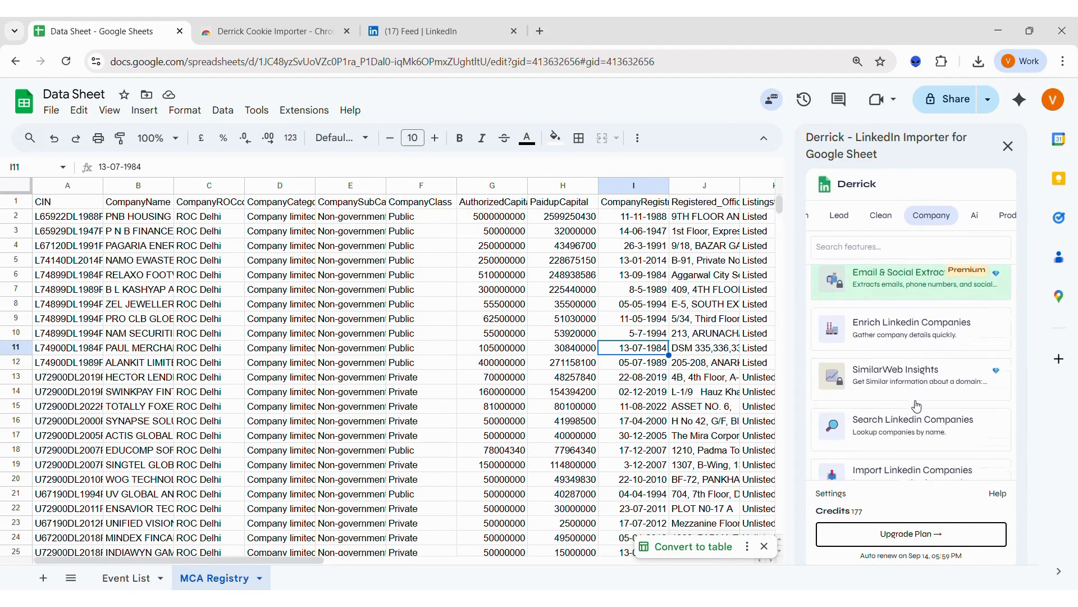
left_click(126, 217)
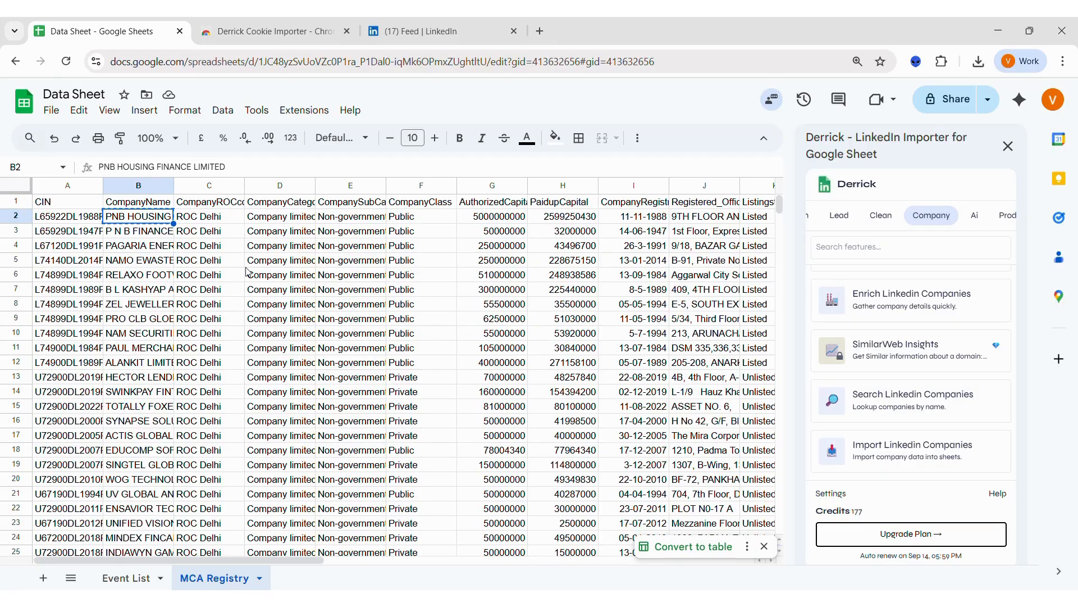
scroll(247, 273, "right", 1)
scroll(247, 272, "right", 5)
scroll(247, 273, "left", 5)
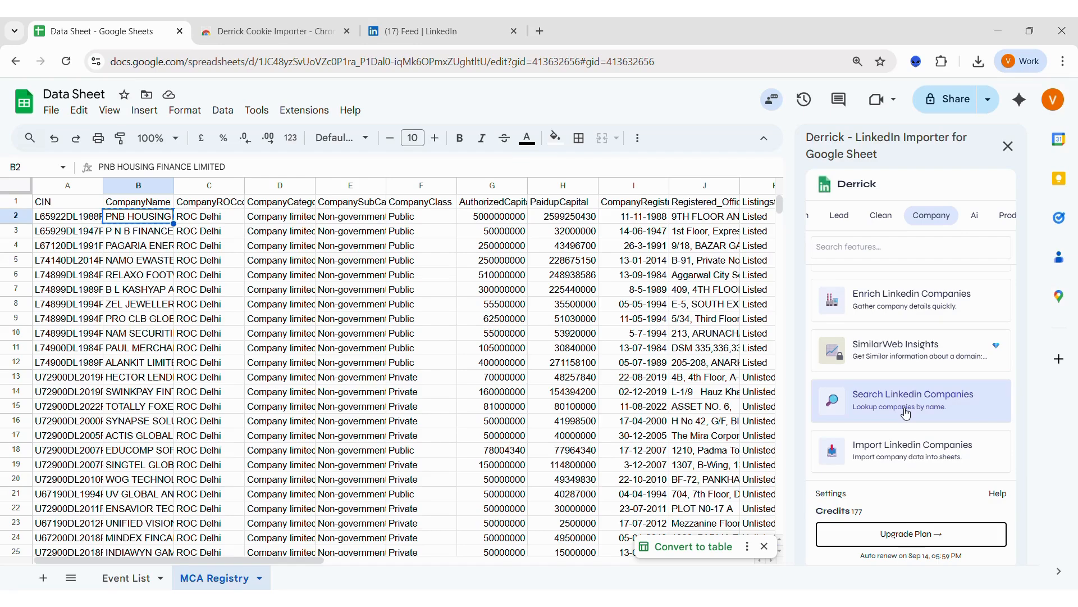
scroll(903, 473, "up", 3)
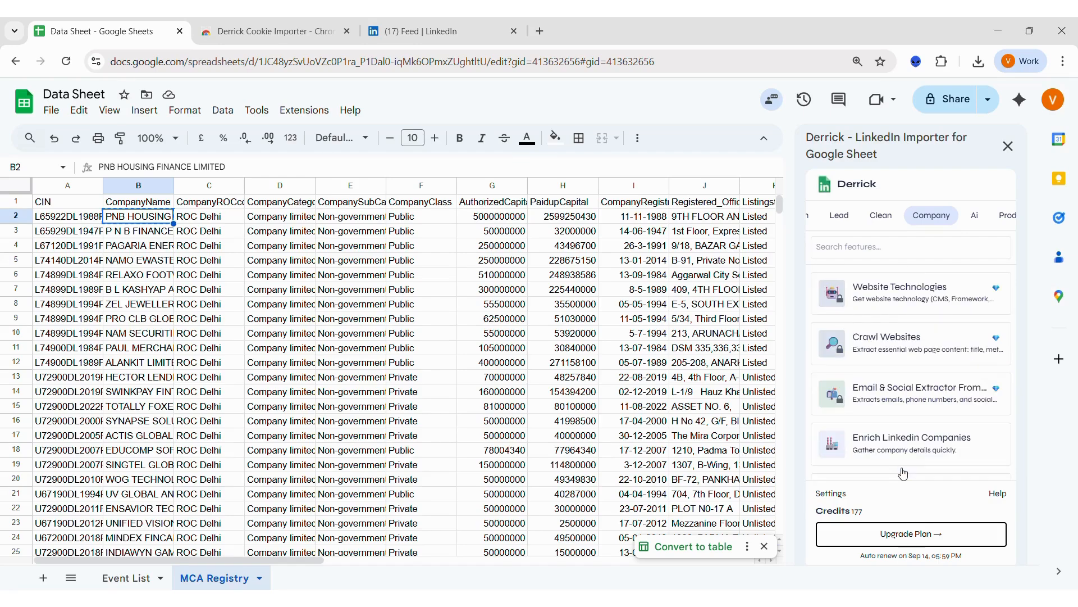
scroll(903, 472, "down", 3)
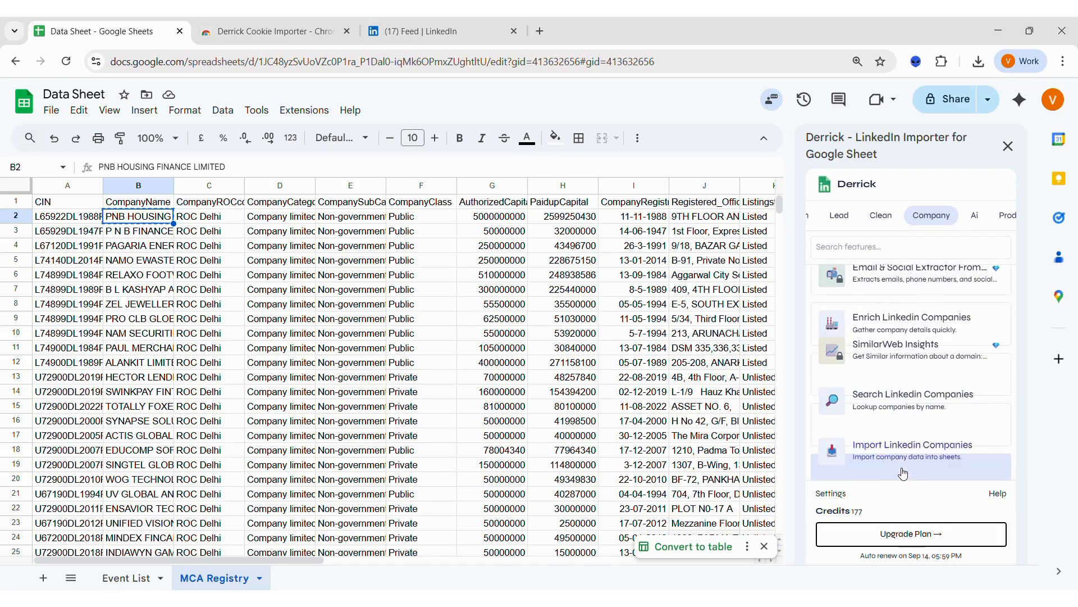
left_click(904, 398)
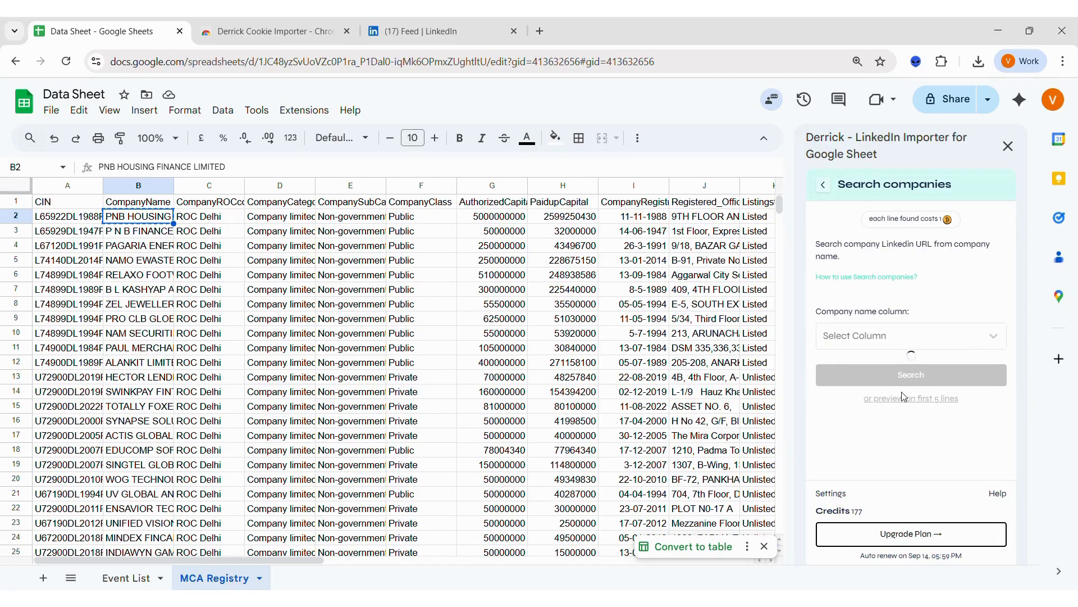
Step: Set the Company name column to CompanyName and run the LinkedIn company search on the MCA Registry sheet
left_click(942, 341)
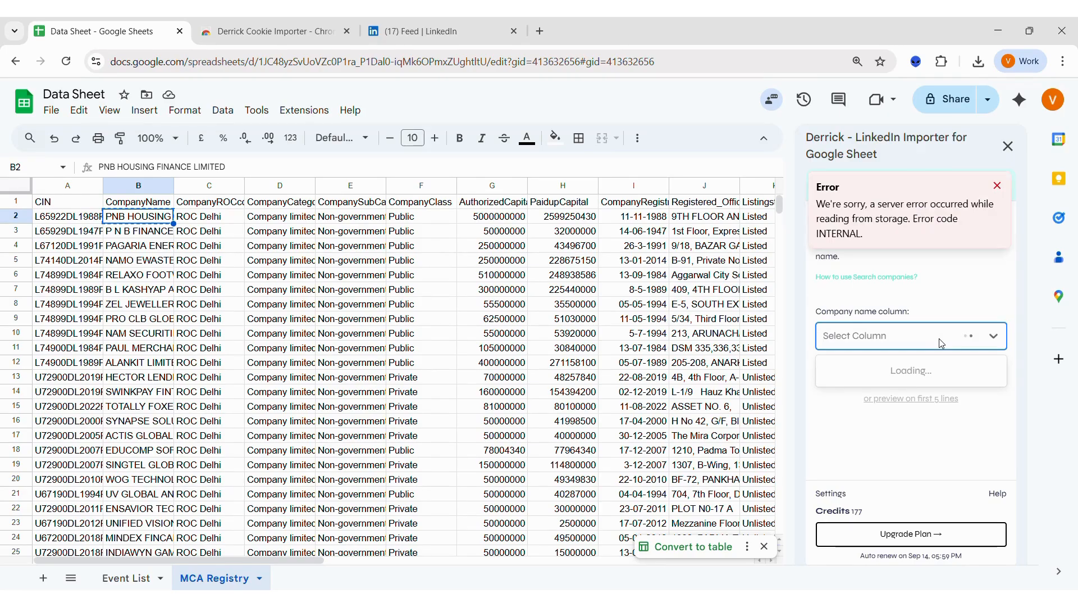
left_click(998, 186)
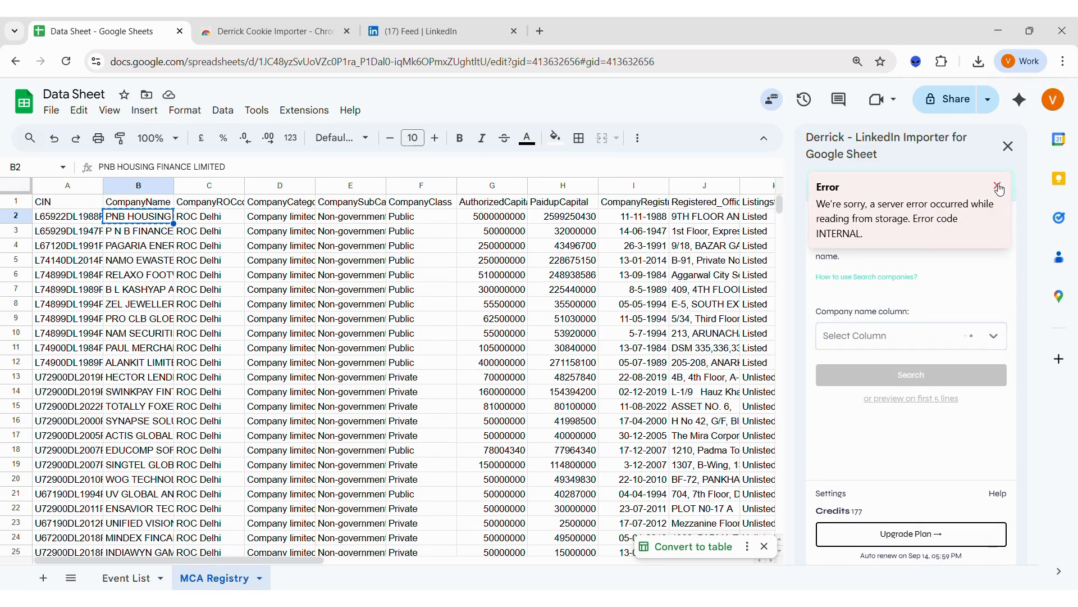
left_click(938, 349)
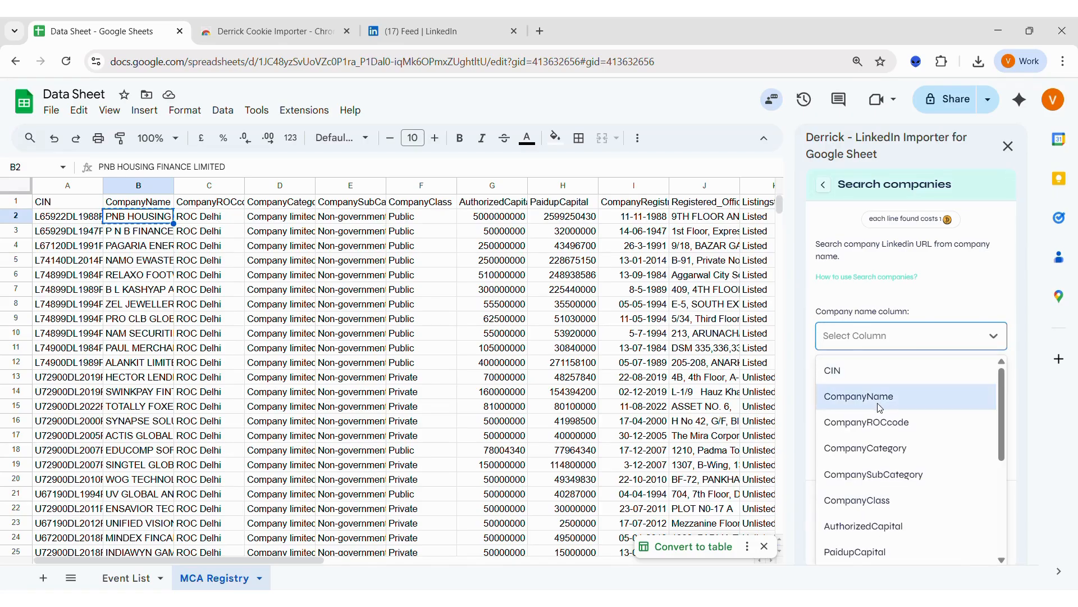
left_click(901, 396)
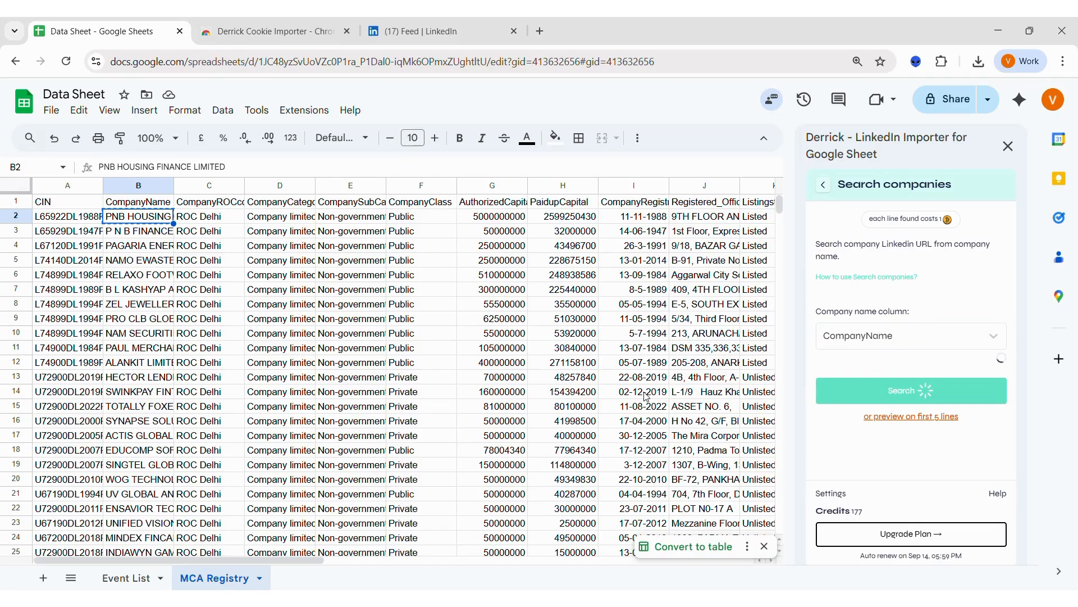
Step: Examine the LinkedIn columns the search fills in beside the MCA Registry data, including company URL, activity area, confidence and search status
scroll(646, 396, "right", 3)
scroll(647, 396, "right", 5)
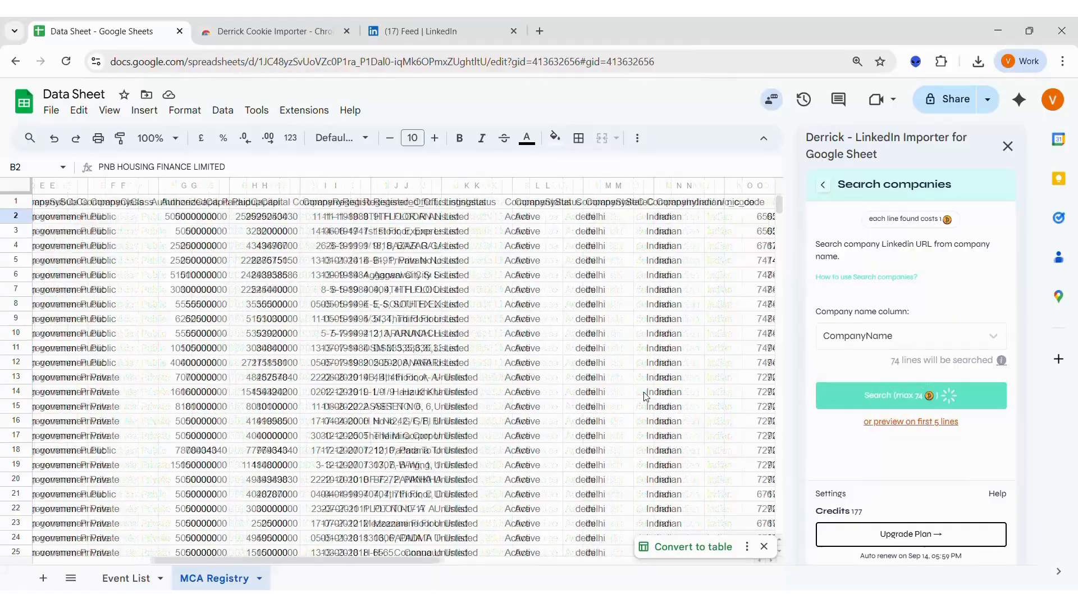
scroll(646, 396, "right", 4)
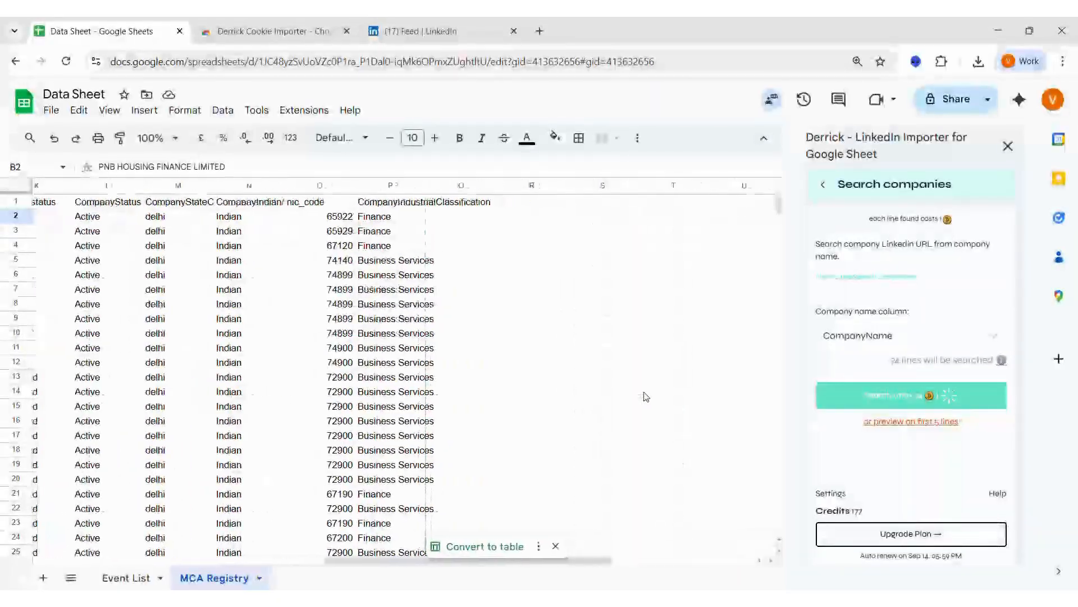
scroll(647, 396, "right", 1)
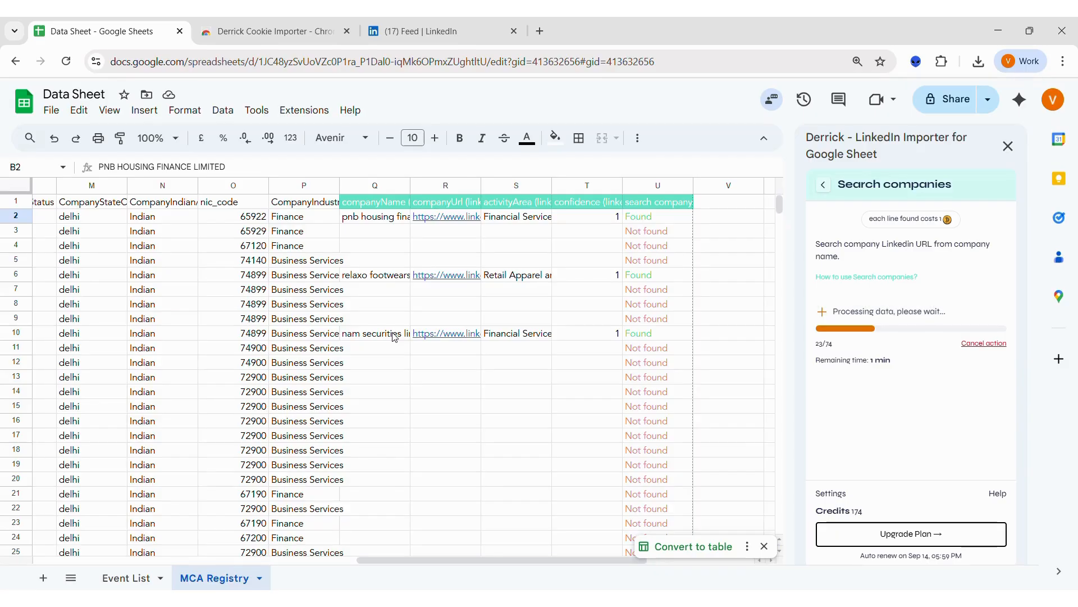
scroll(394, 337, "down", 5)
scroll(395, 337, "up", 5)
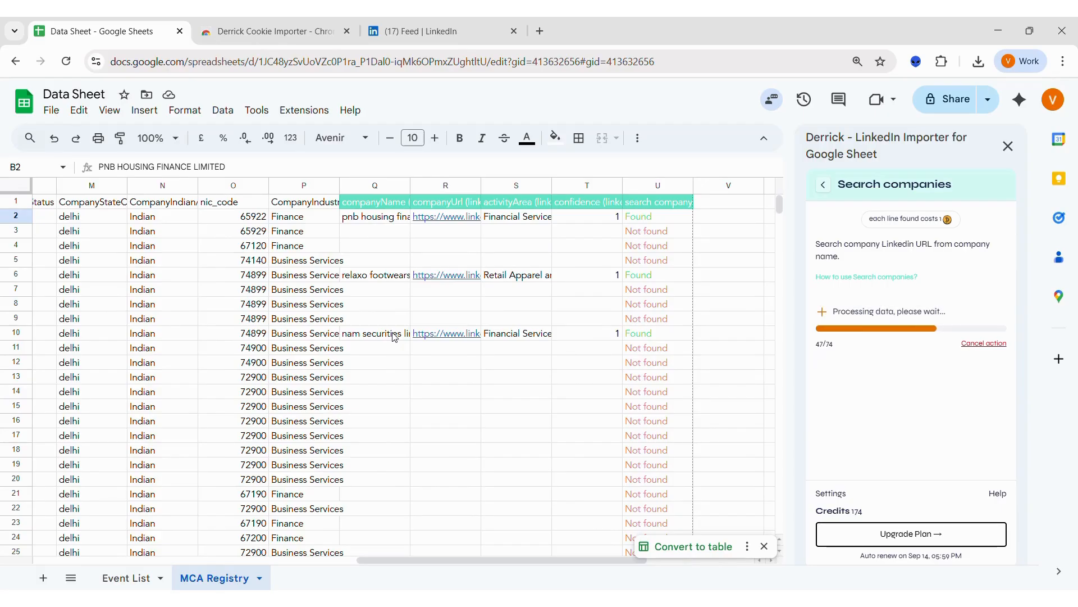
scroll(395, 337, "down", 7)
scroll(395, 337, "up", 7)
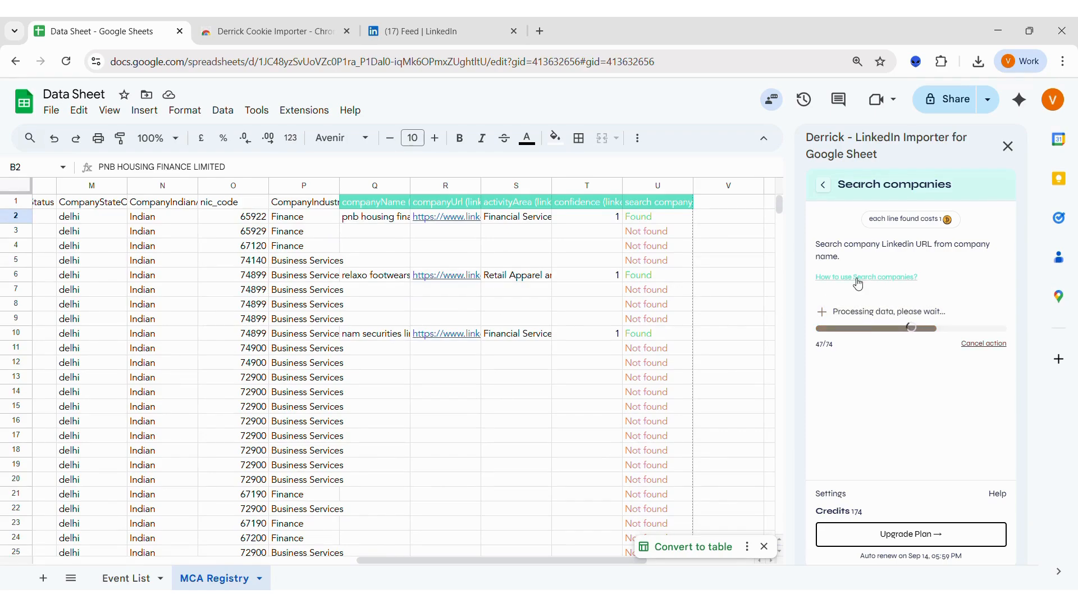
Step: View the LinkedIn profile URL option in Derrick's Enrich Linkedin Profiles feature and return to the feature list
left_click(824, 185)
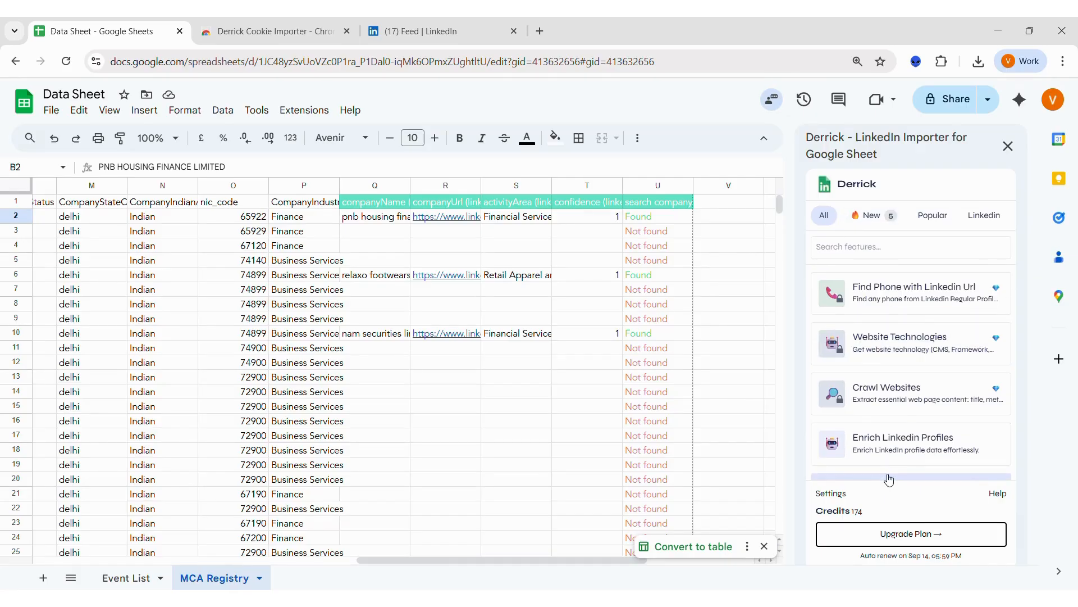
scroll(892, 469, "down", 1)
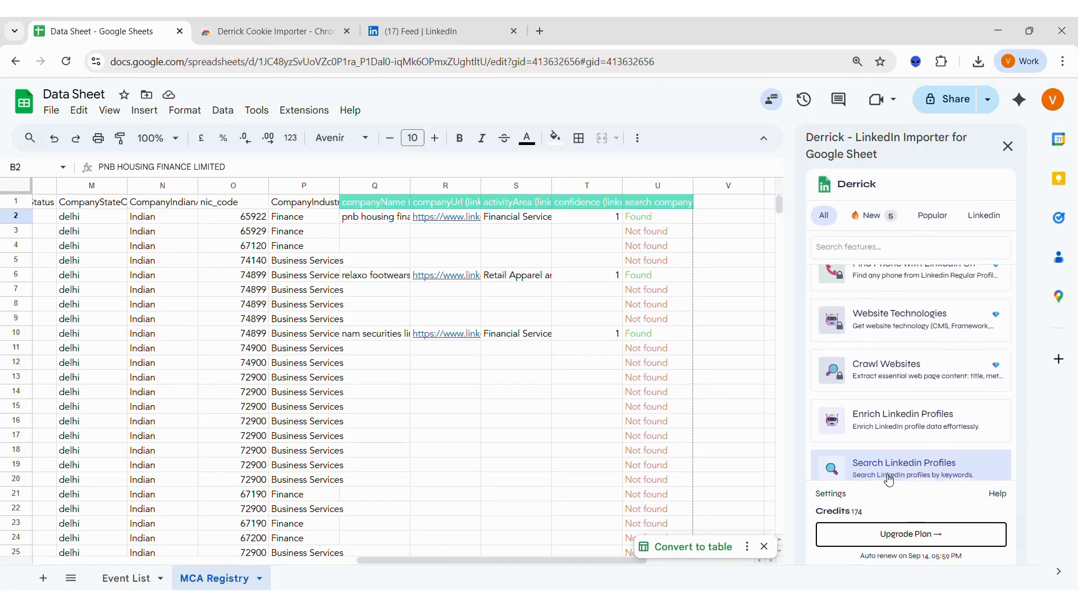
left_click(888, 421)
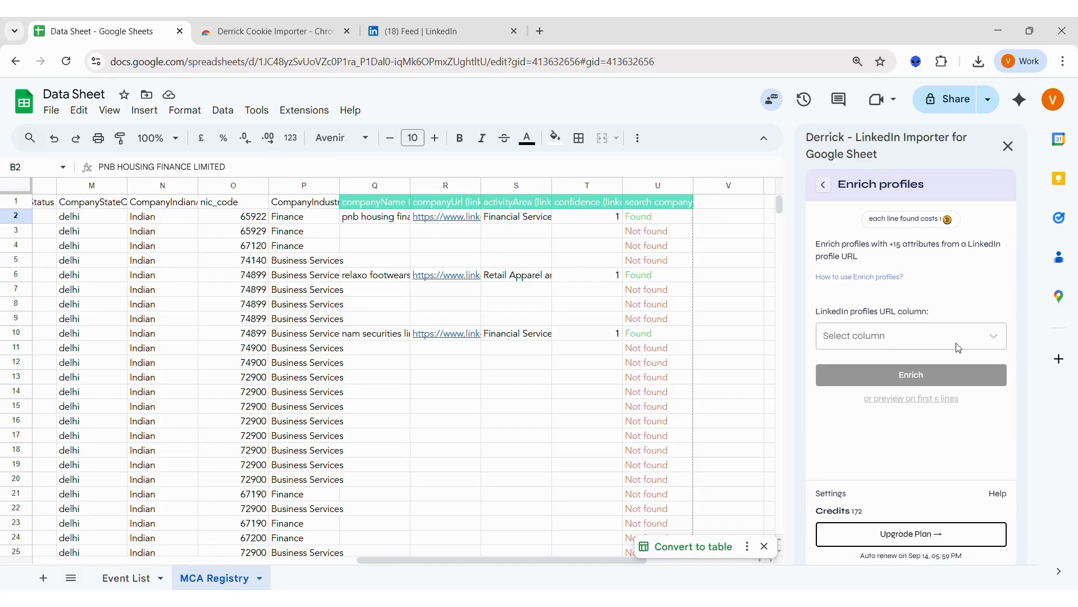
left_click(825, 186)
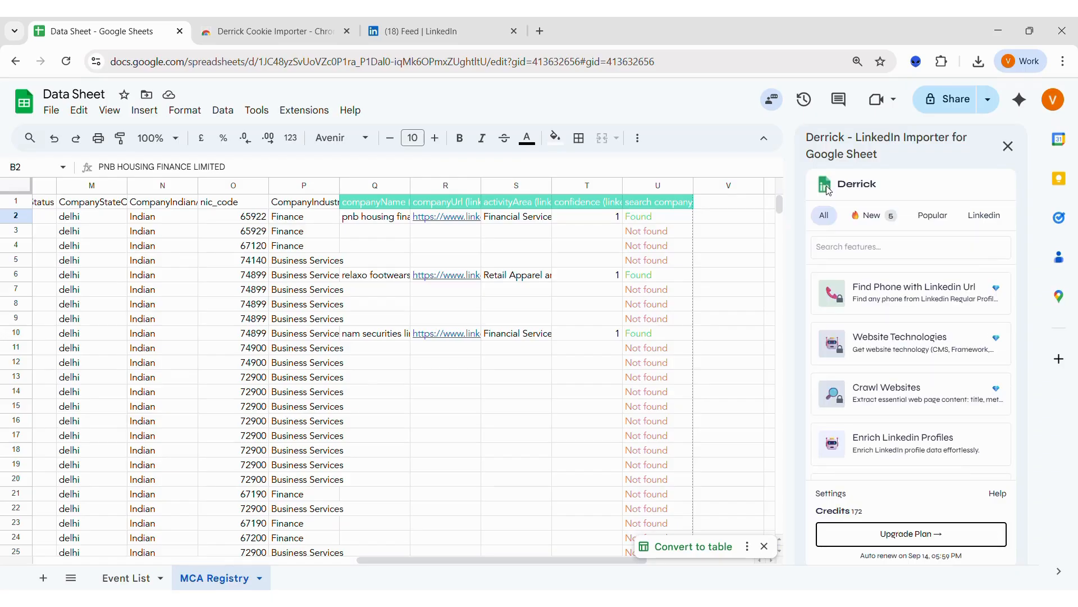
Step: View the Sales Navigator URL field and the how-to tutorial of Derrick's Import Linkedin Profiles feature, ending back on the Data Sheet
scroll(868, 412, "down", 2)
scroll(868, 413, "down", 3)
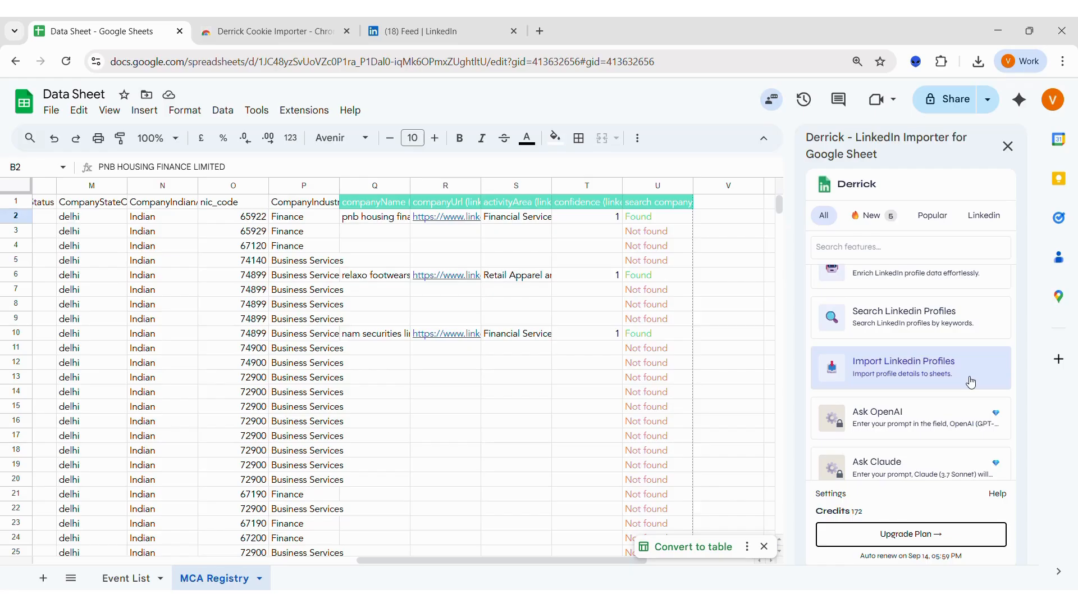
left_click(848, 383)
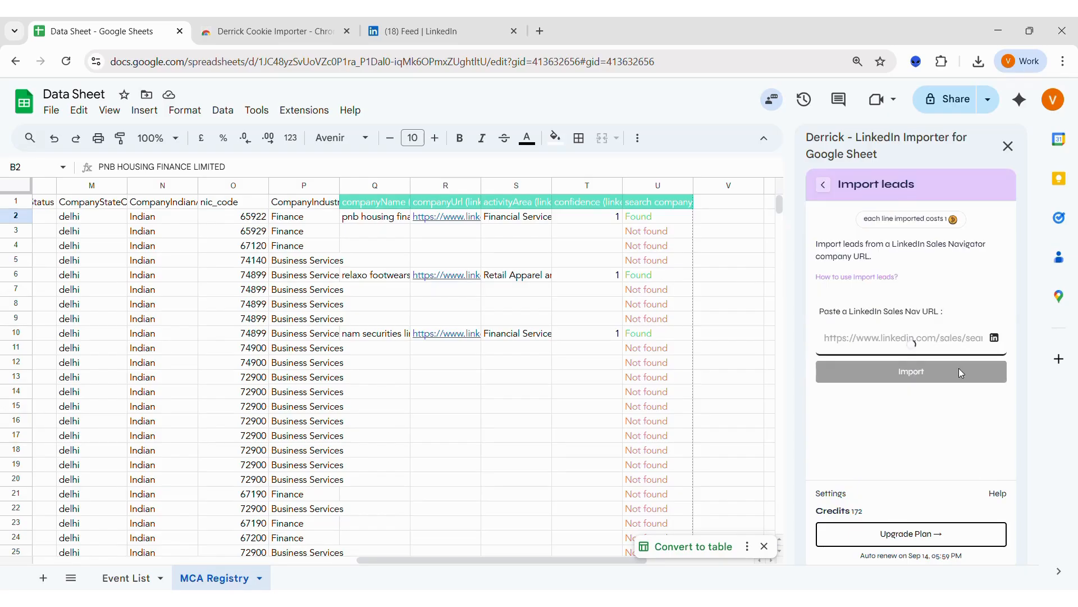
left_click(841, 337)
left_click(877, 281)
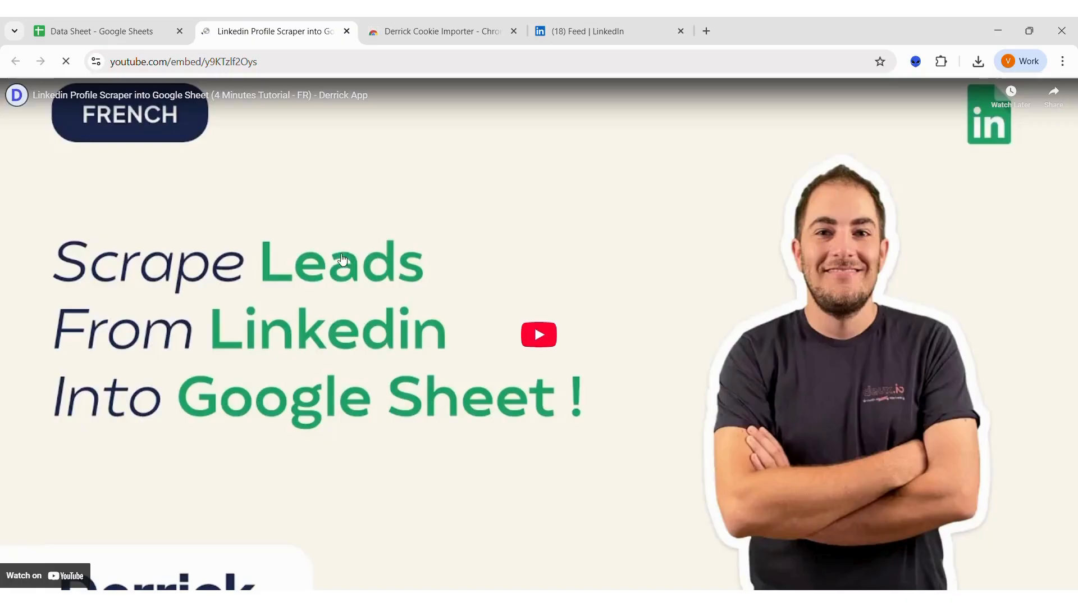
left_click(96, 30)
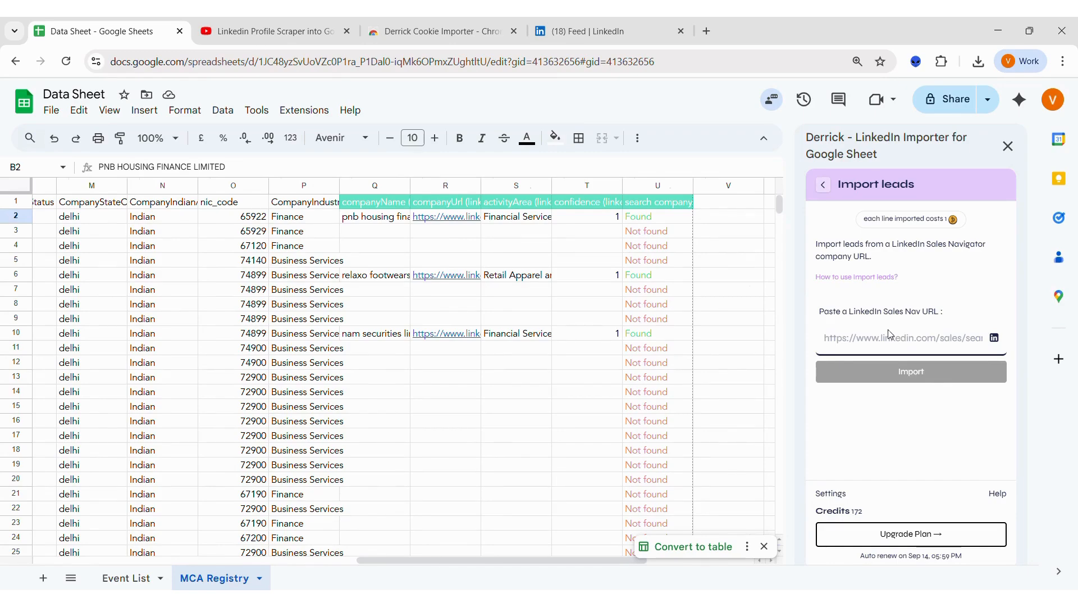
Step: Leave the Import leads form for Derrick's feature list and look through the LinkedIn profile features
scroll(475, 420, "left", 1)
scroll(475, 420, "left", 5)
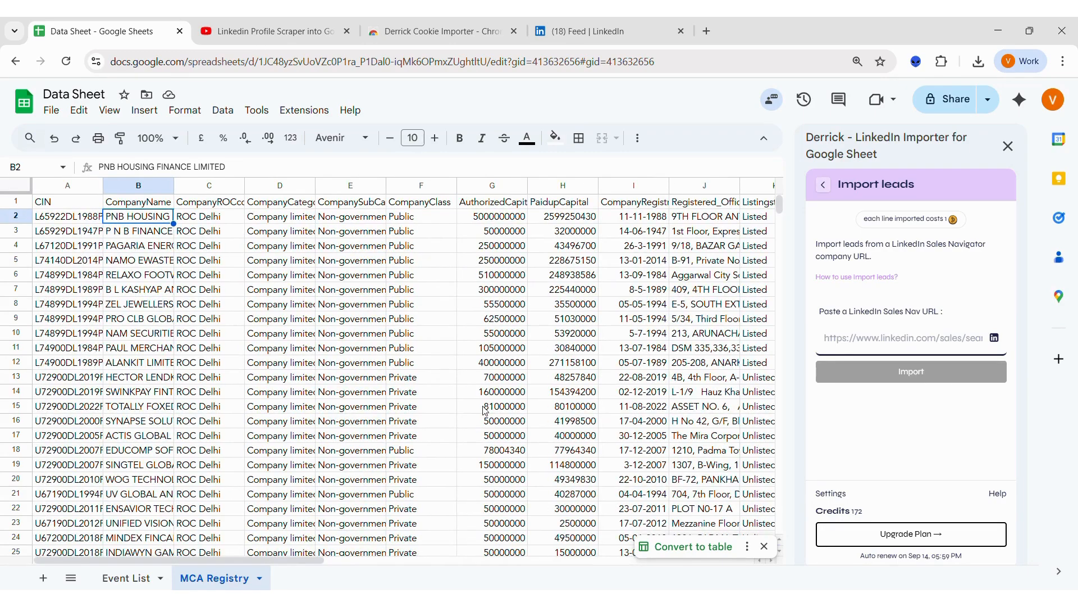
left_click(824, 186)
scroll(877, 372, "down", 4)
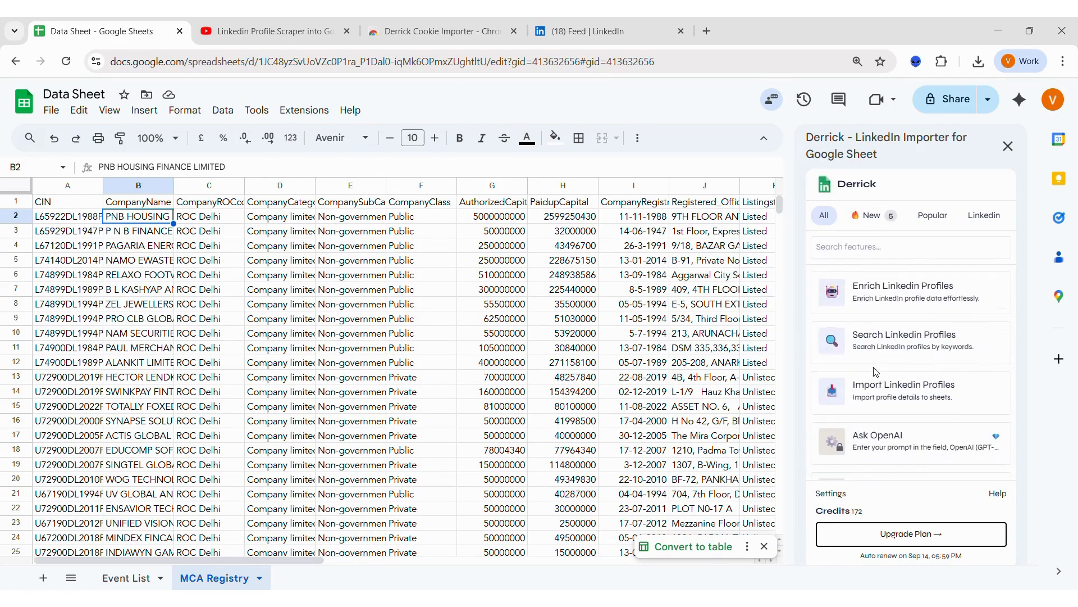
Step: Look through Derrick's full feature list, including the company, email and AI features, and its category filters such as Clean, Company and Product
scroll(877, 372, "up", 4)
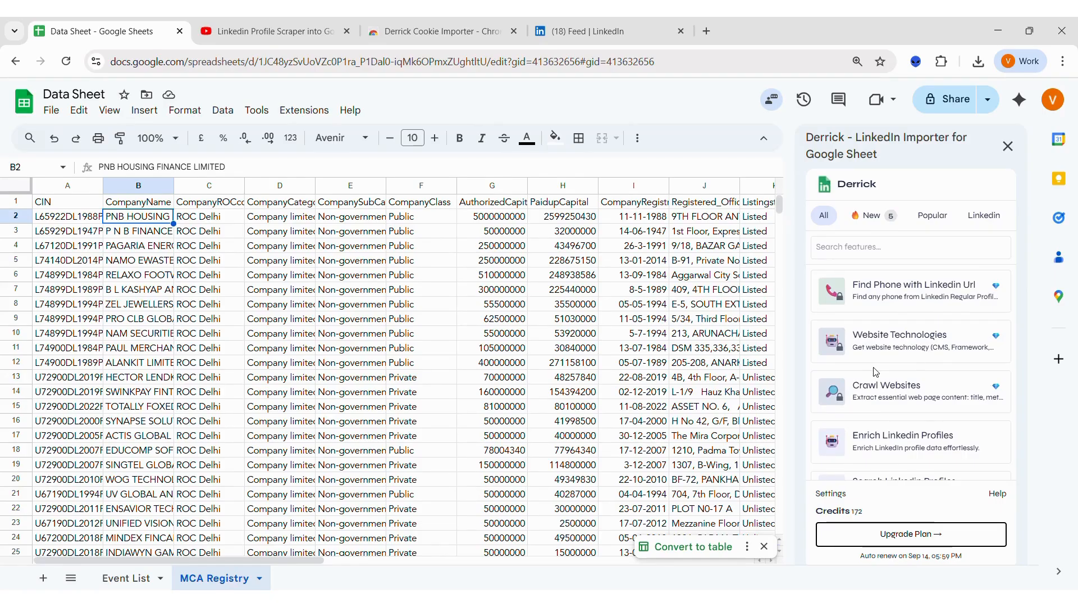
scroll(876, 372, "down", 5)
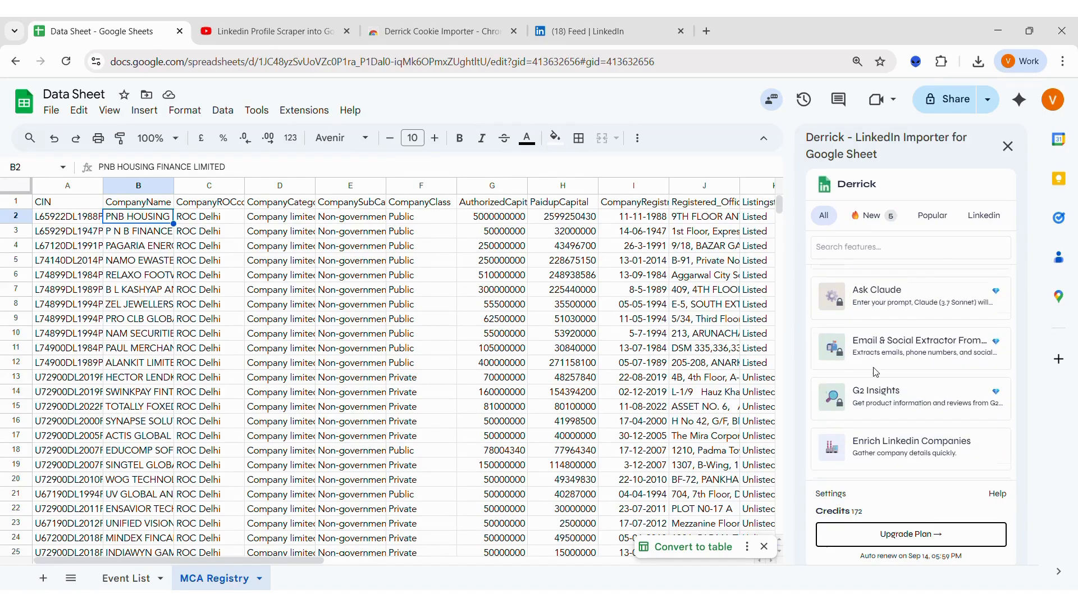
scroll(876, 372, "down", 1)
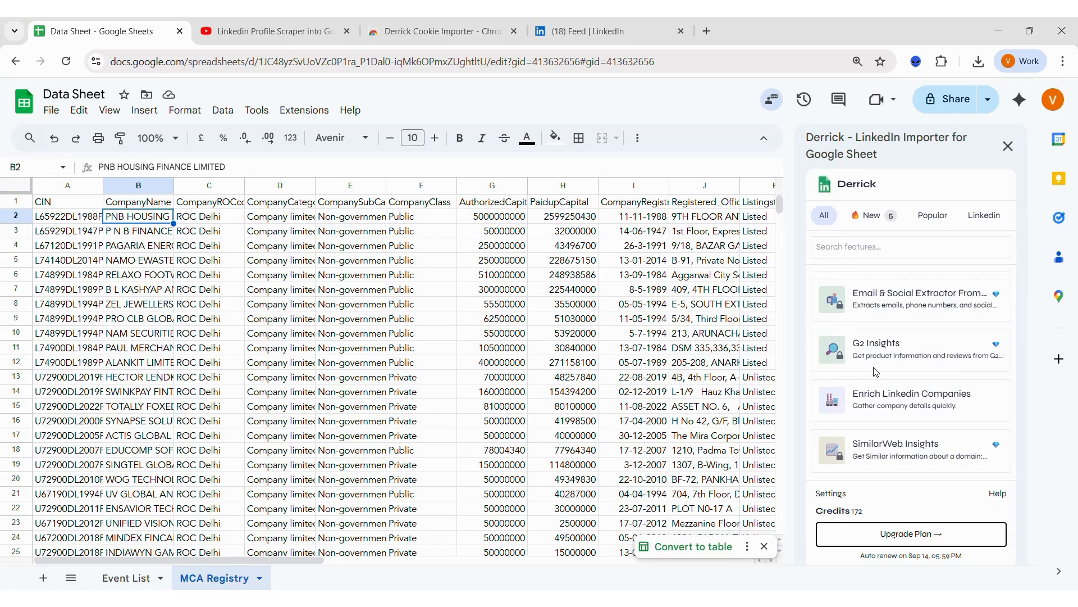
scroll(877, 372, "down", 4)
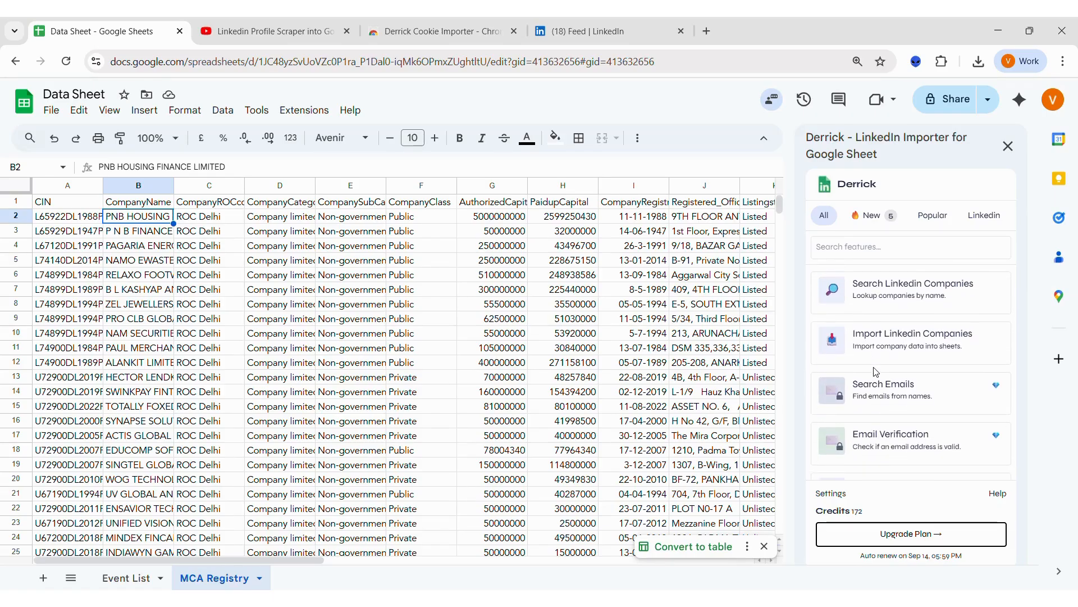
scroll(877, 372, "down", 1)
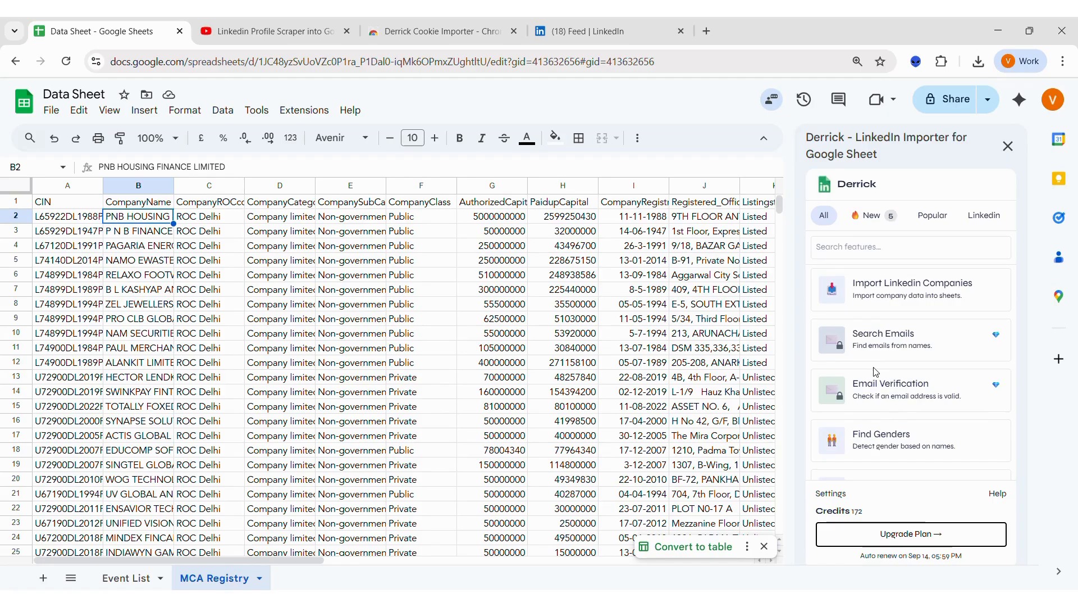
scroll(876, 371, "down", 1)
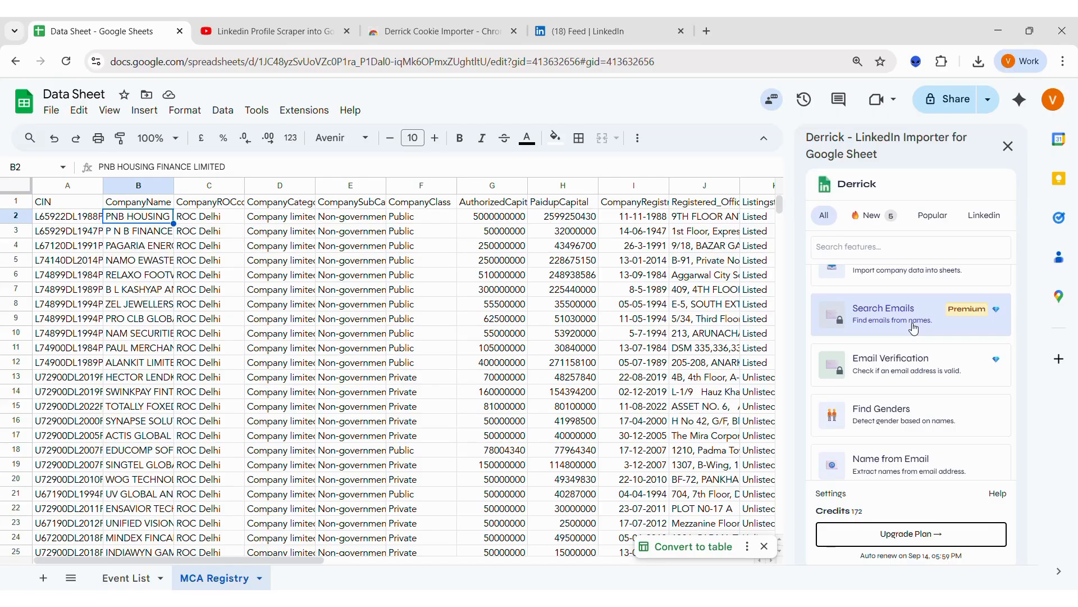
scroll(914, 328, "up", 10)
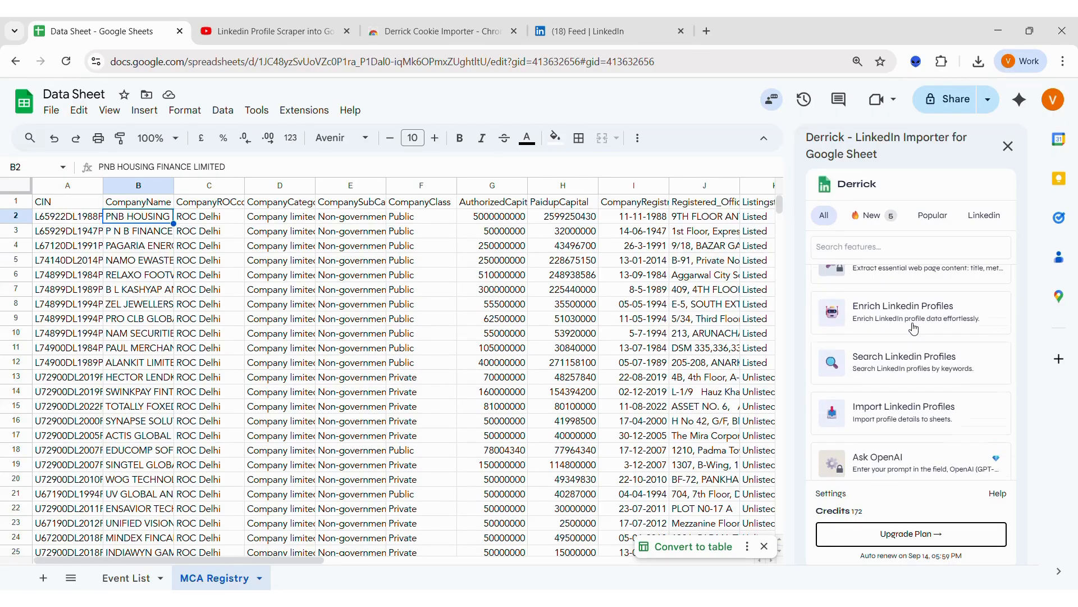
scroll(914, 328, "up", 3)
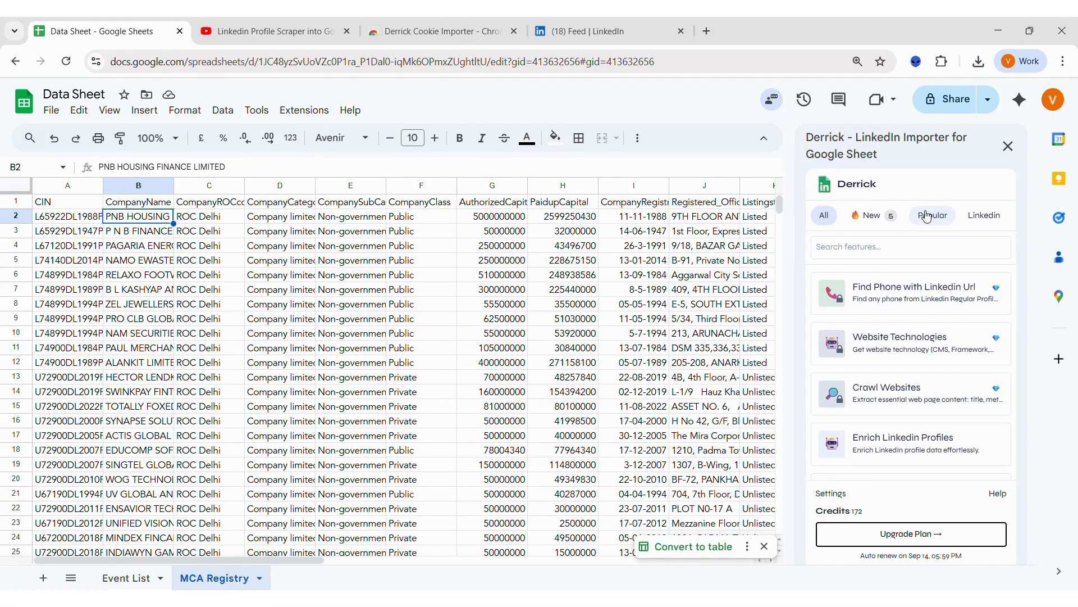
scroll(927, 216, "right", 3)
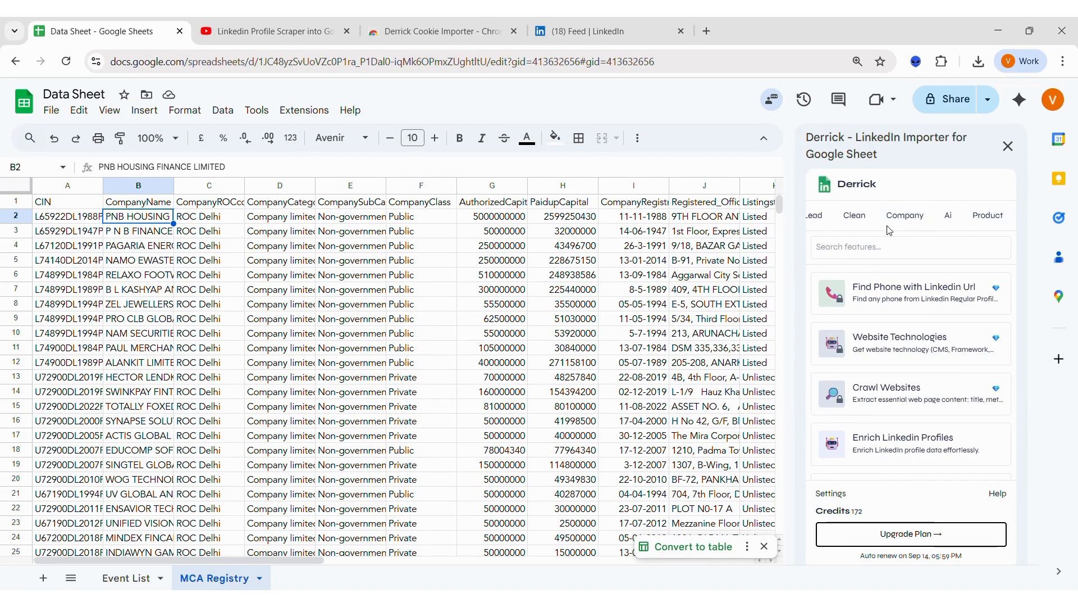
scroll(851, 230, "left", 3)
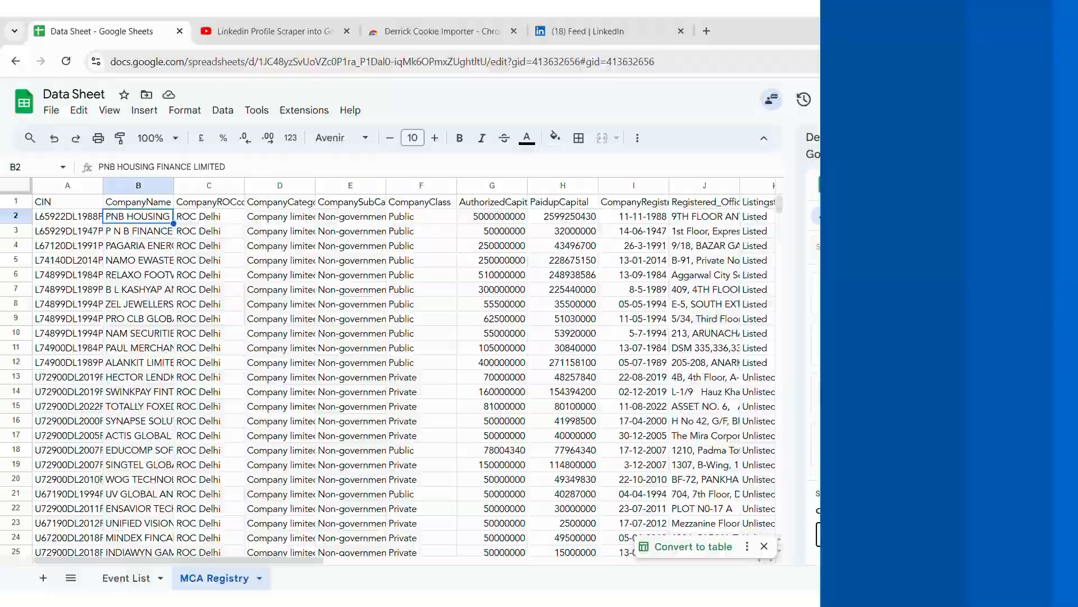